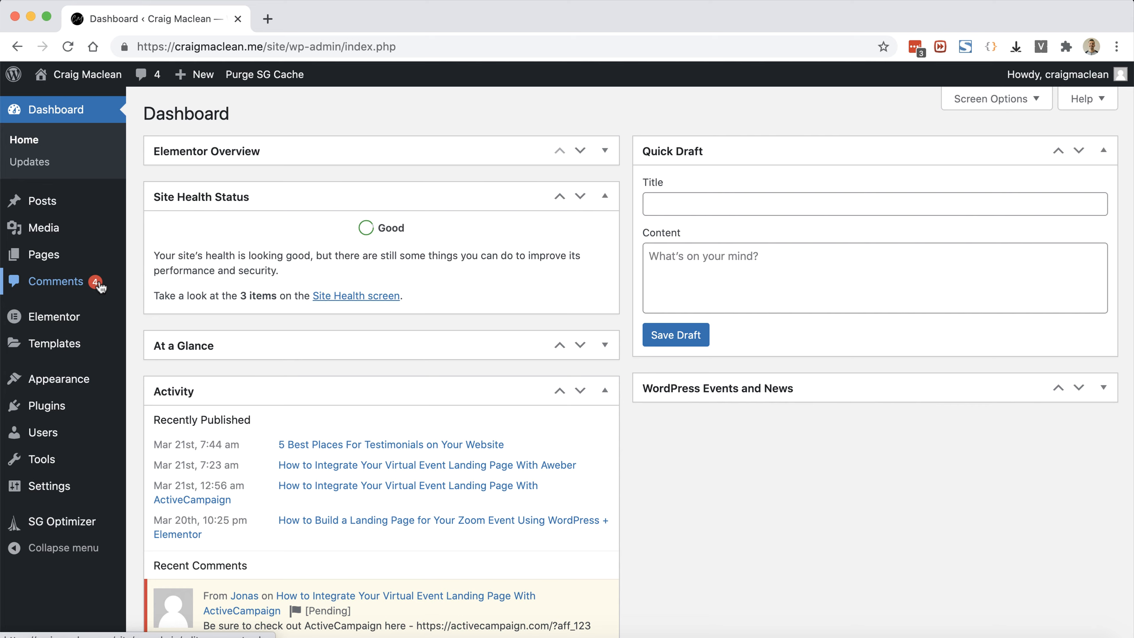
- In the site's discussion settings, disallow people from submitting comments on new posts and save the changes
mouse_move(77, 488)
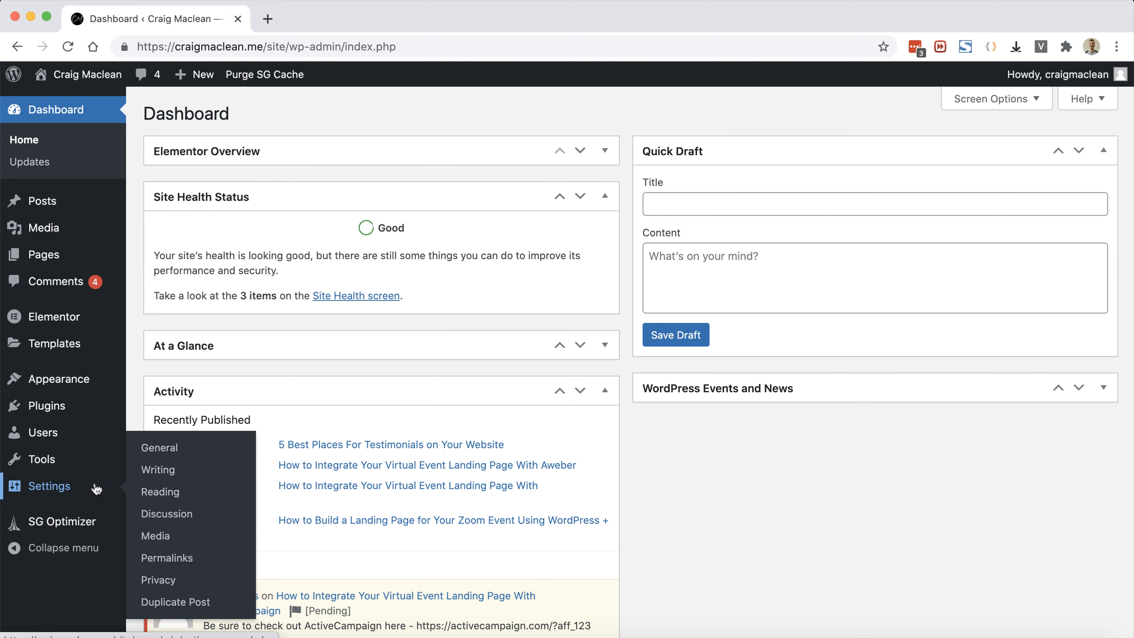
click(165, 515)
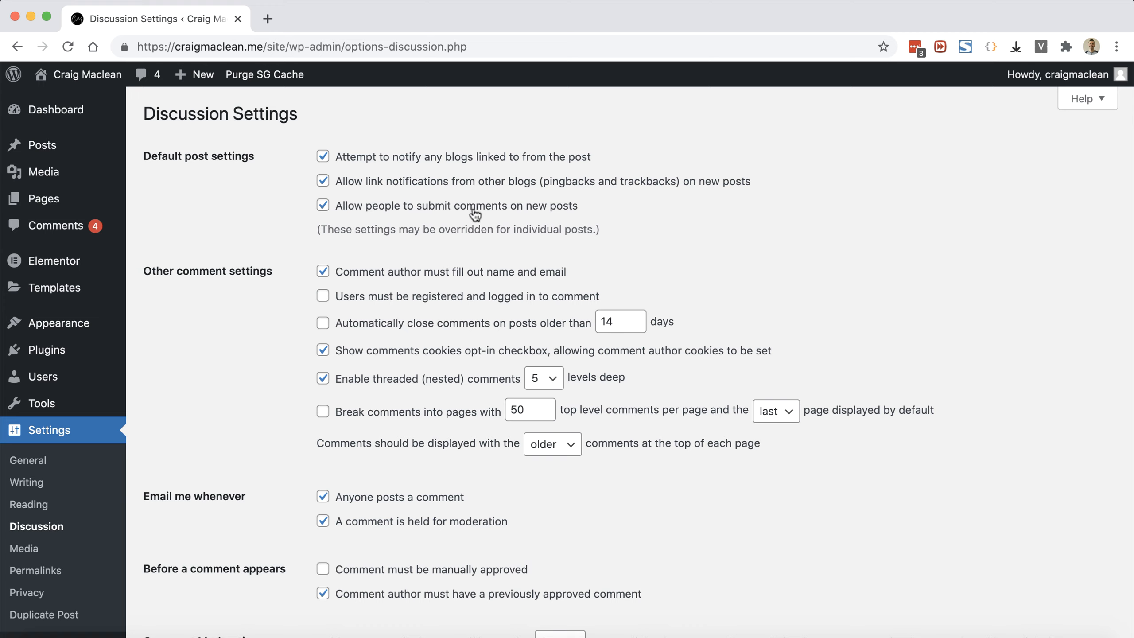
click(322, 207)
scroll(262, 210, down, 20)
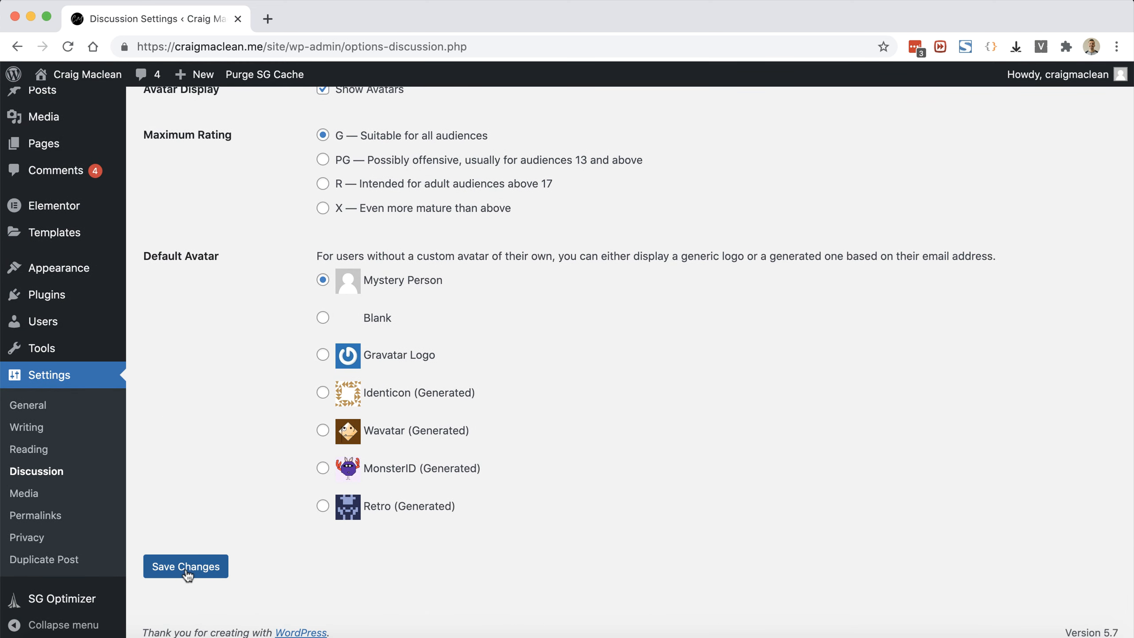
click(186, 567)
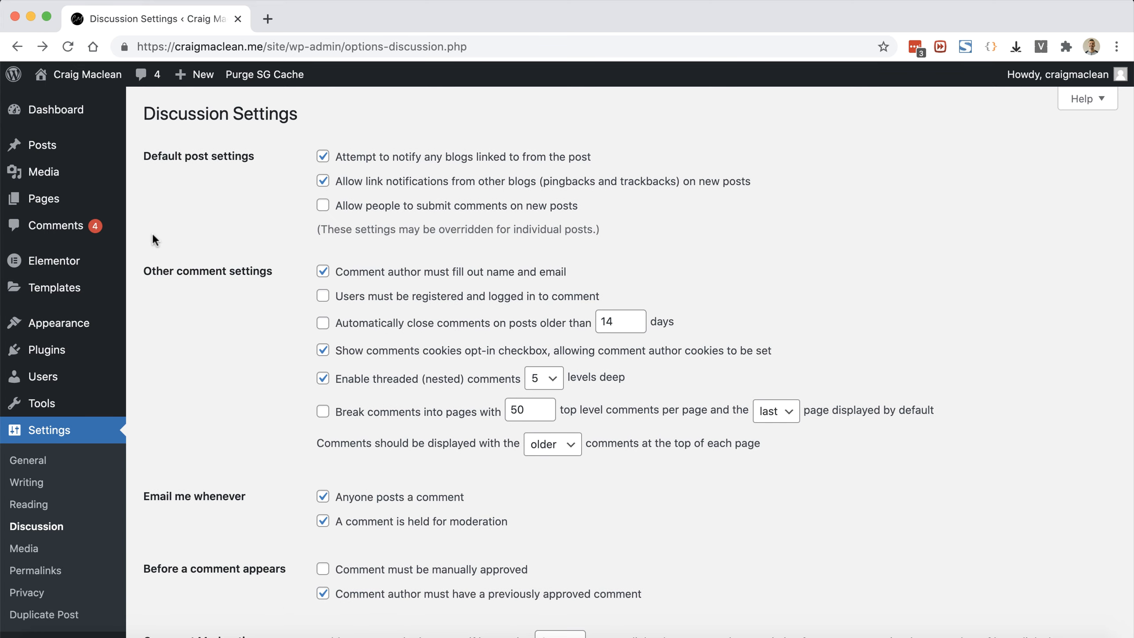
- Open the post "5 Best Places For Testimonials on Your Website" for editing and expand its Discussion settings
mouse_move(84, 151)
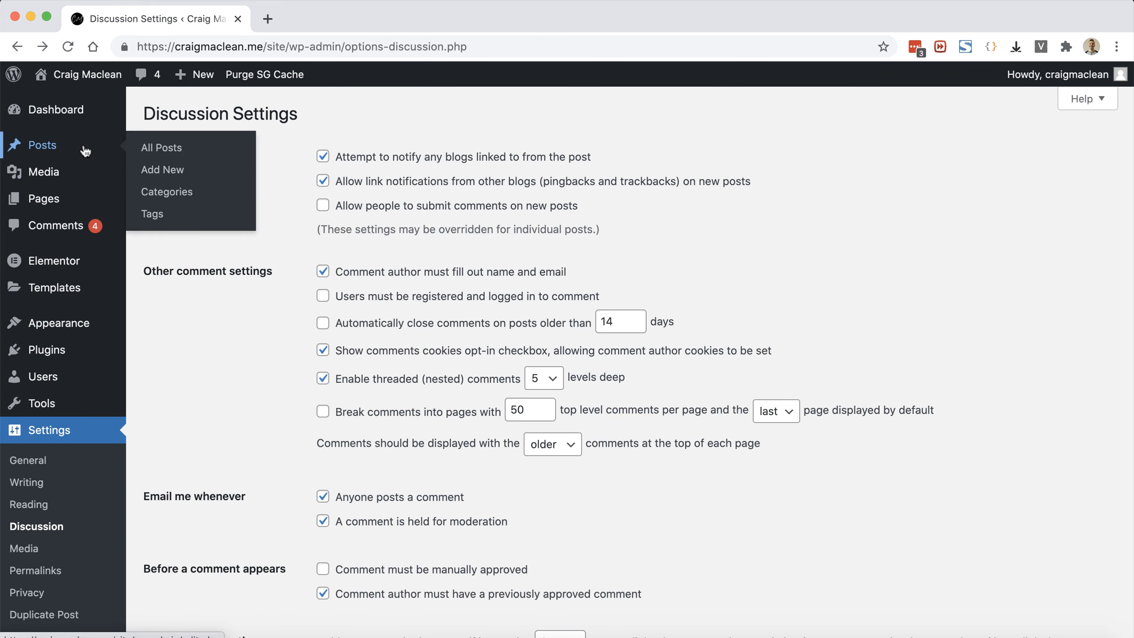
click(161, 147)
mouse_move(232, 226)
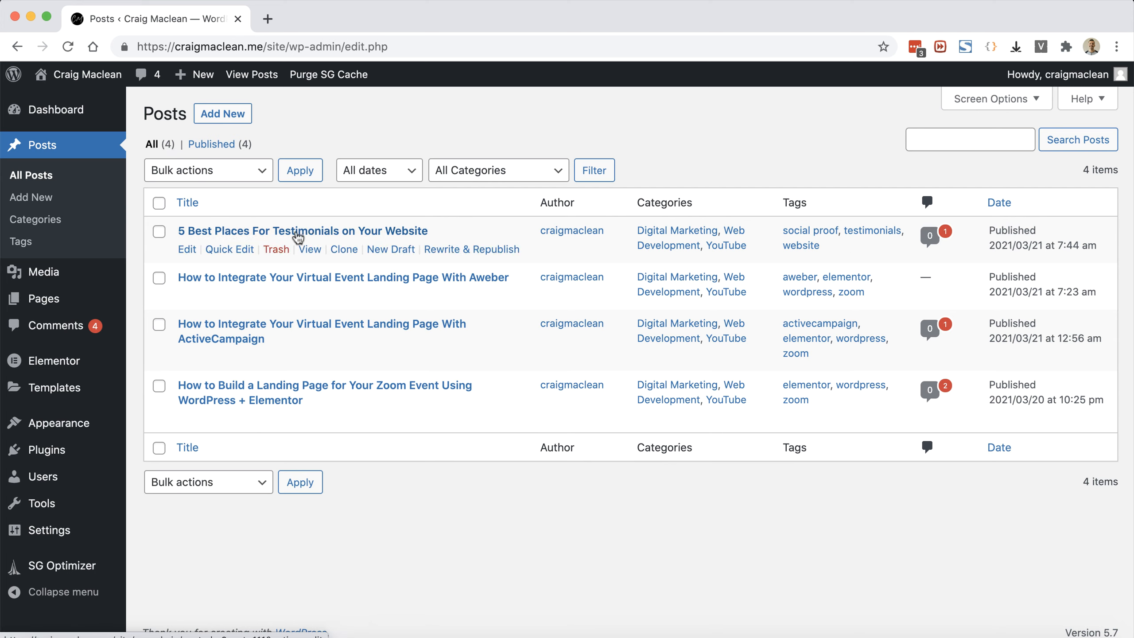
click(187, 249)
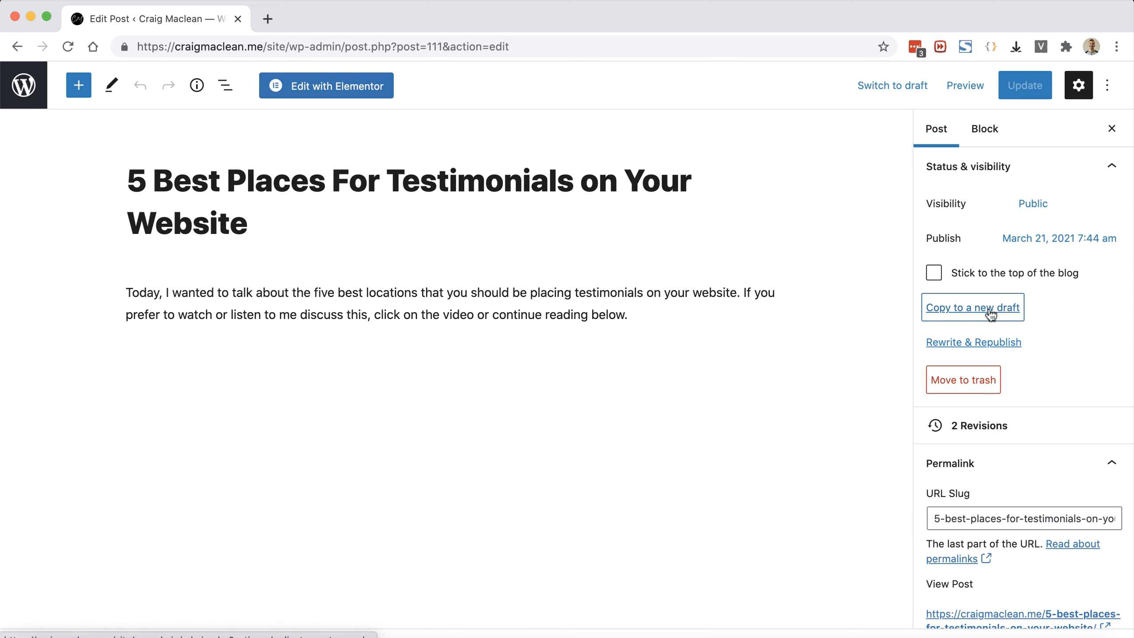
scroll(990, 315, down, 4)
scroll(990, 315, down, 8)
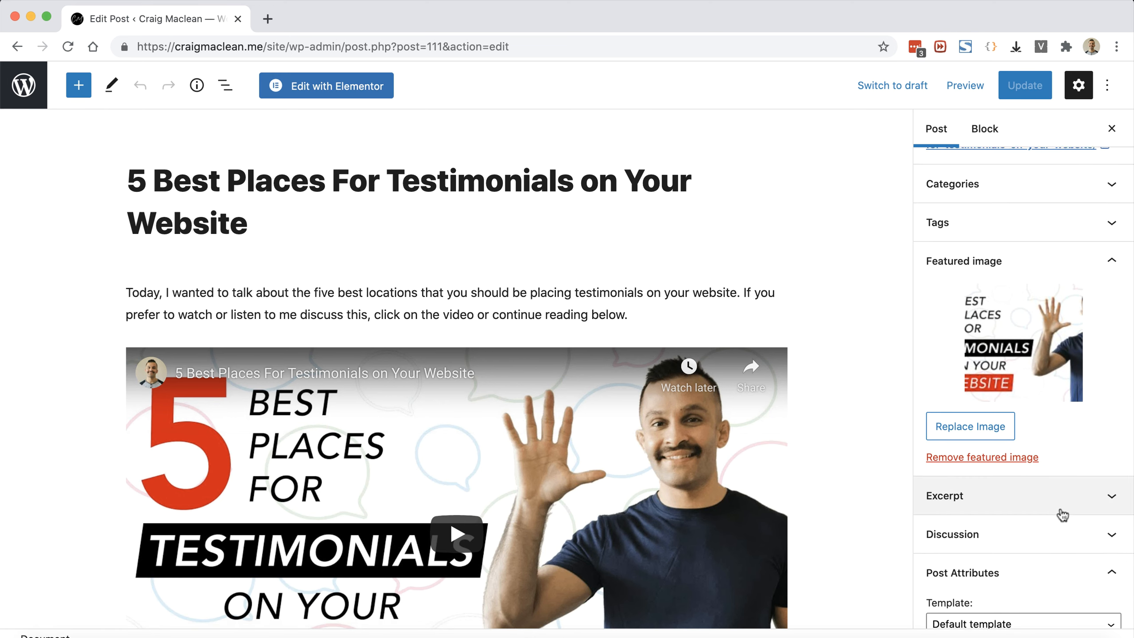
scroll(1061, 514, down, 2)
click(1109, 495)
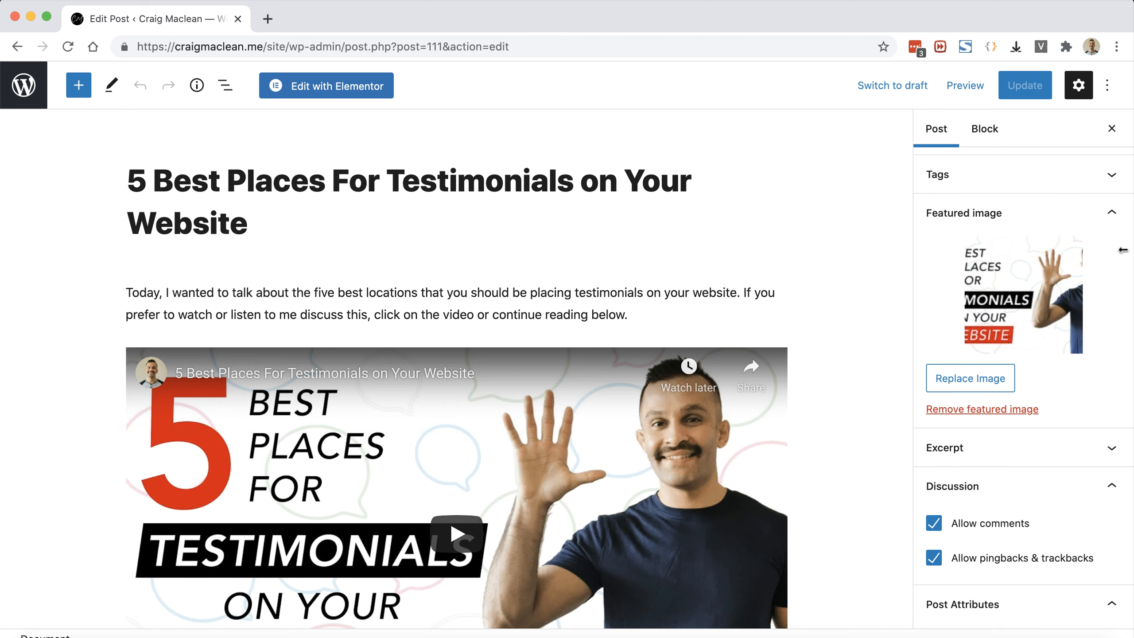
- In the editor's panel preferences, switch the Discussion panel off and back on, and return to the post
click(1109, 89)
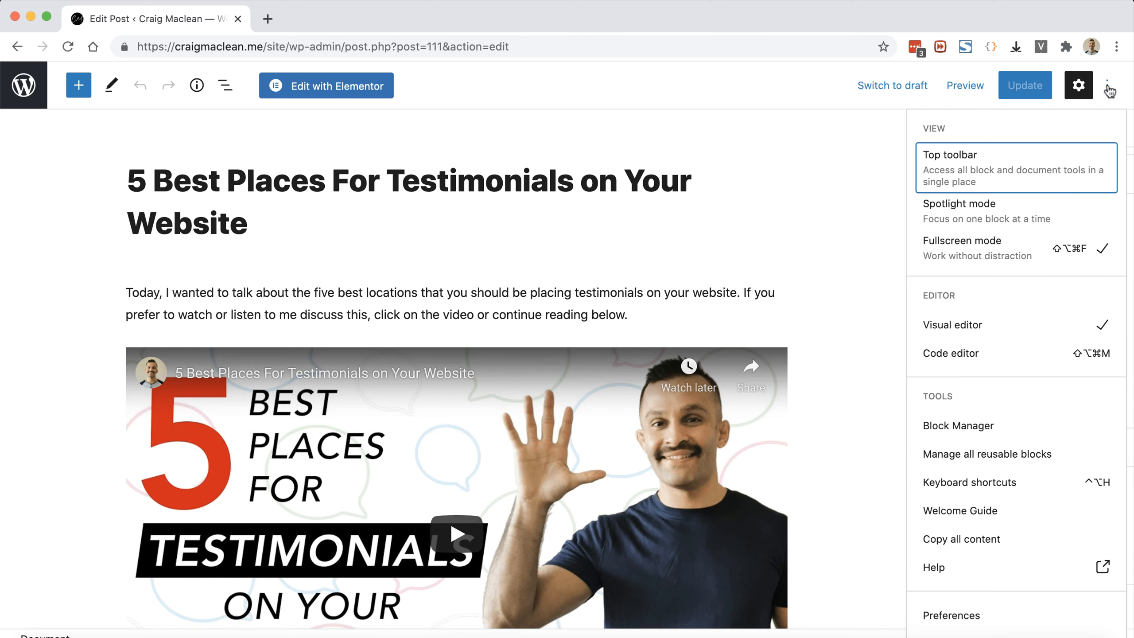
click(937, 614)
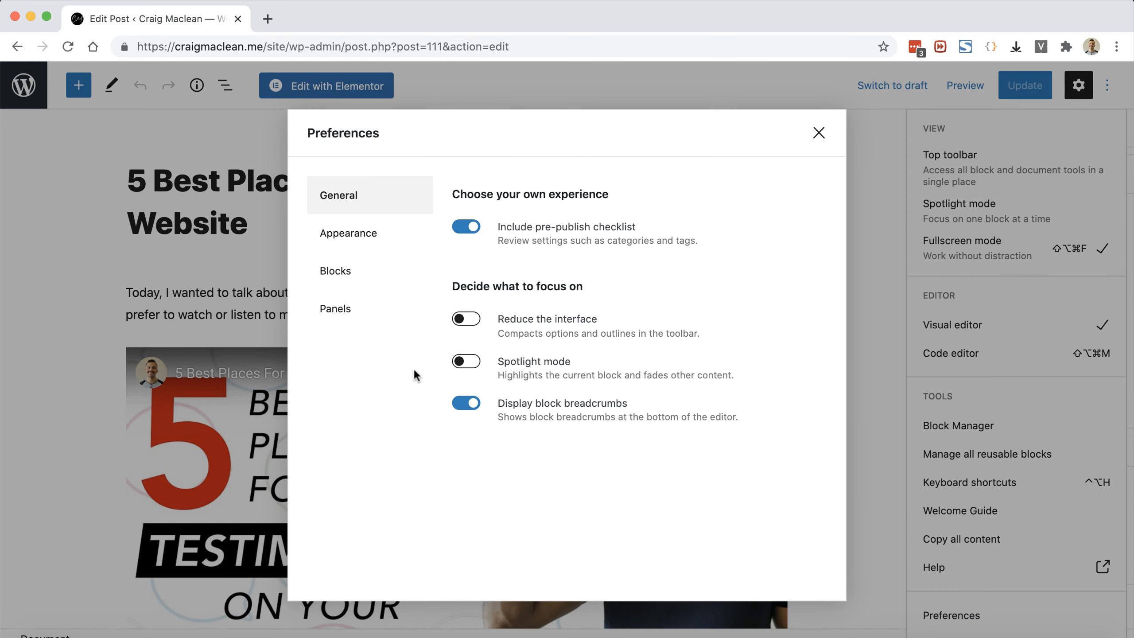
click(367, 316)
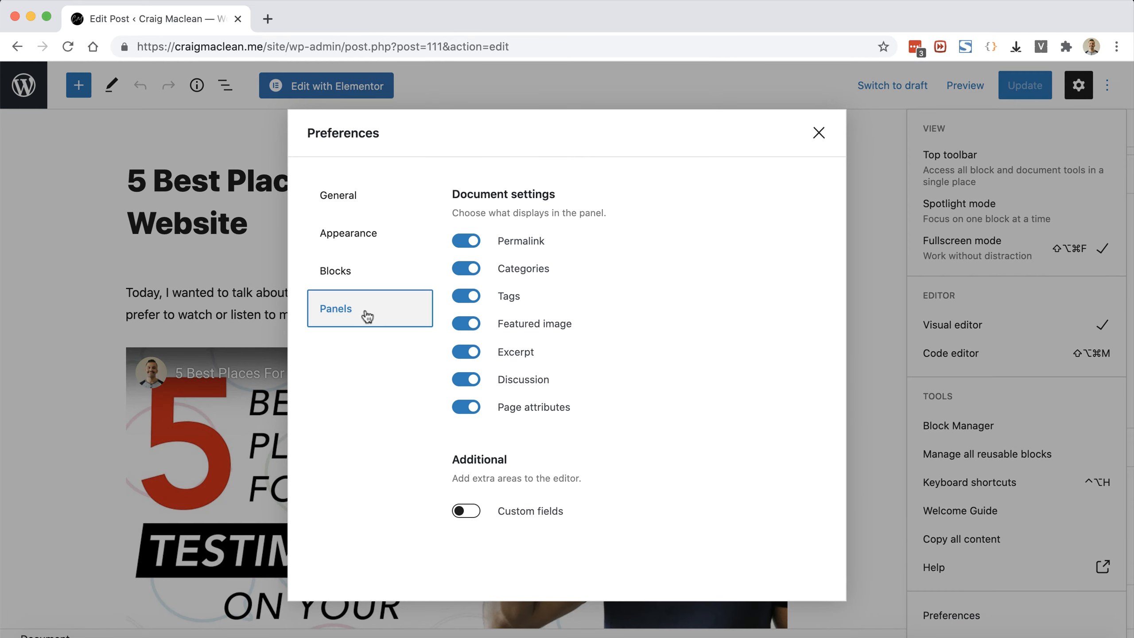
click(470, 385)
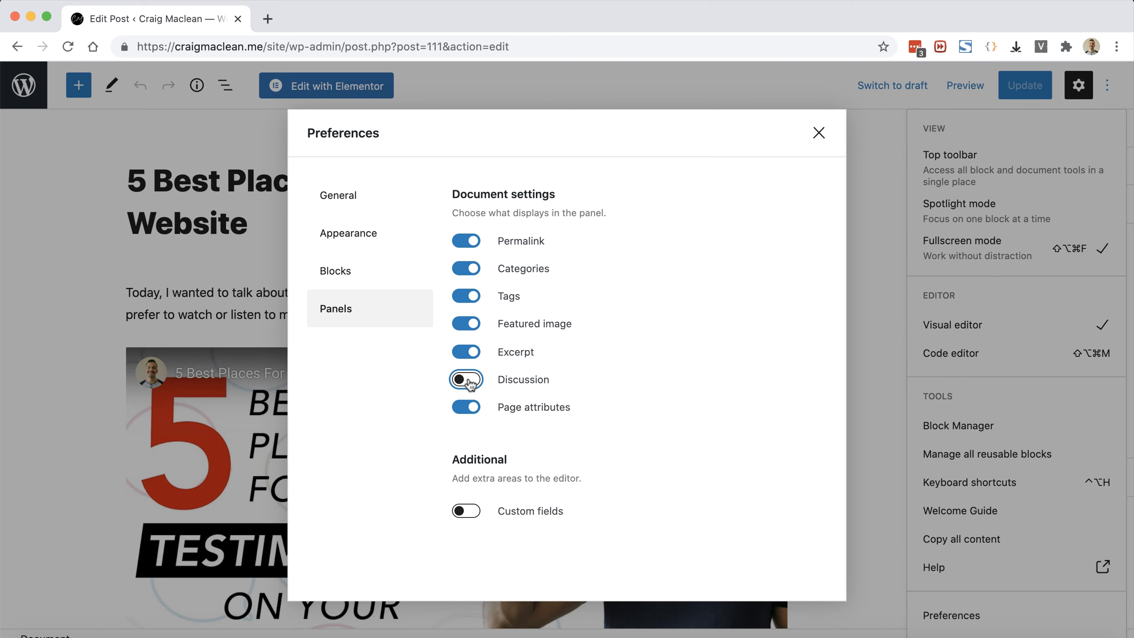
click(469, 384)
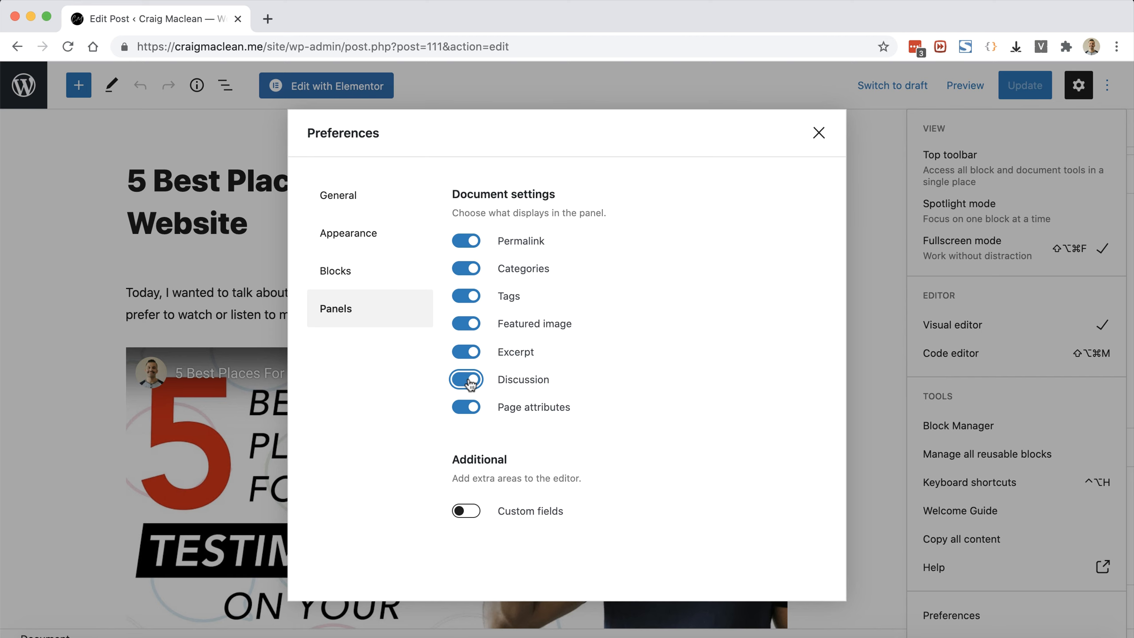
click(817, 136)
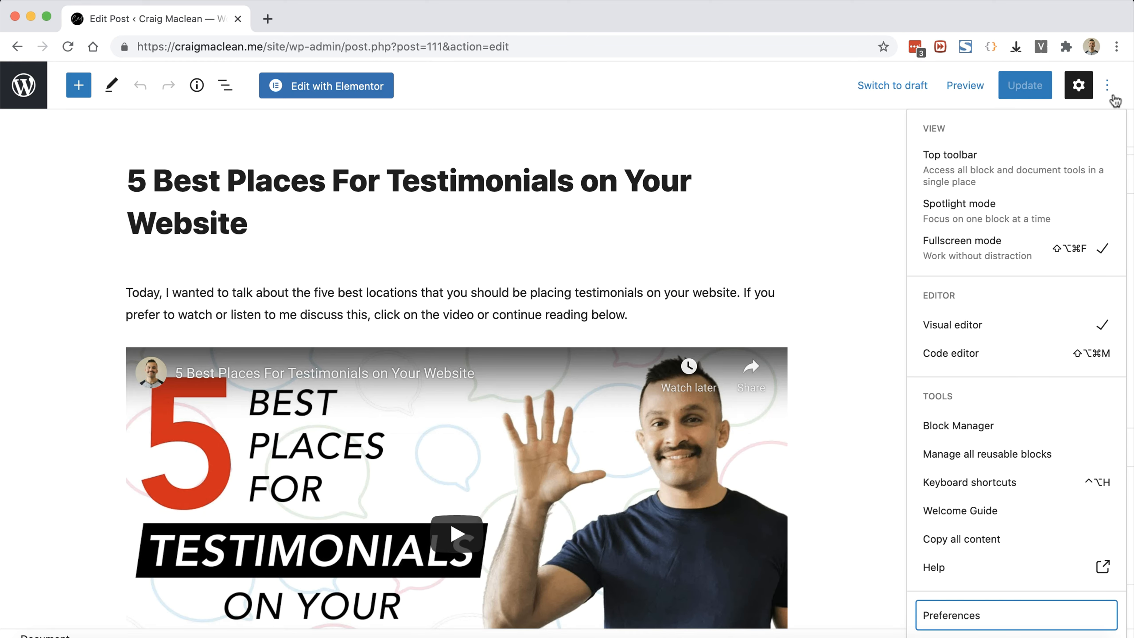
click(870, 176)
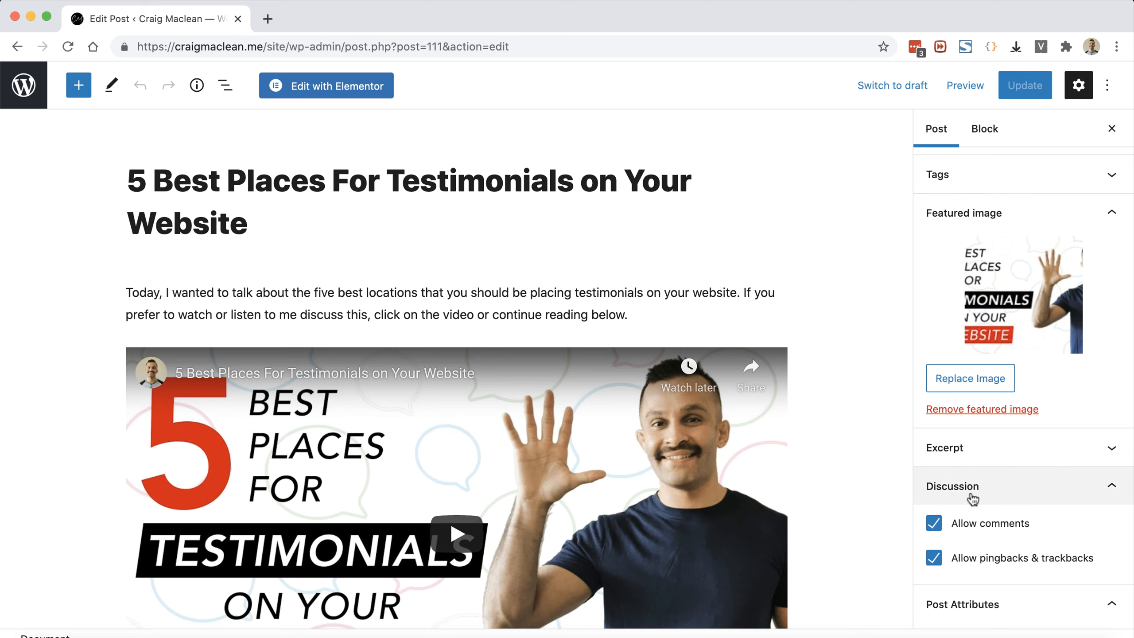
- Disallow comments on this post and update it
click(932, 523)
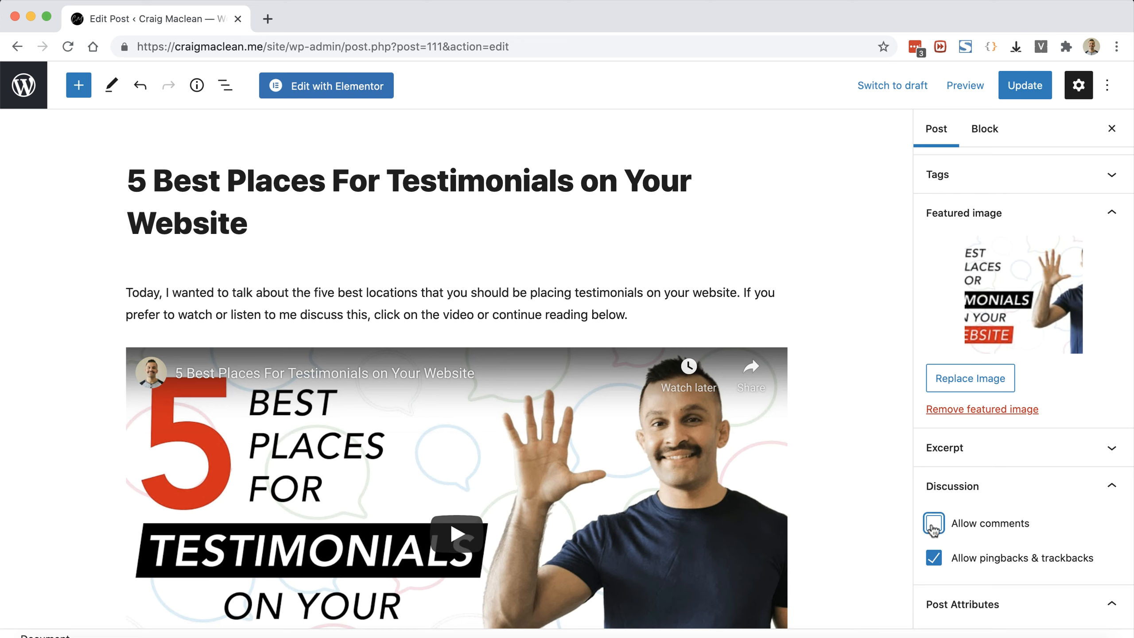
click(1035, 87)
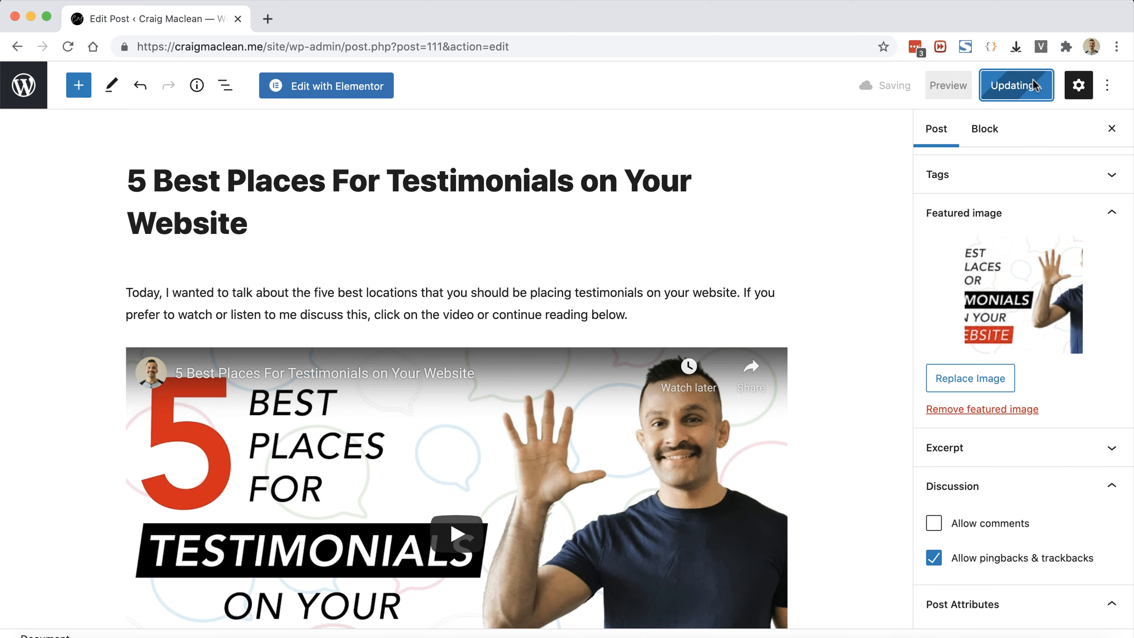
- Return to the posts list and bulk edit all posts, setting Comments to "Do not allow" and updating them
click(23, 85)
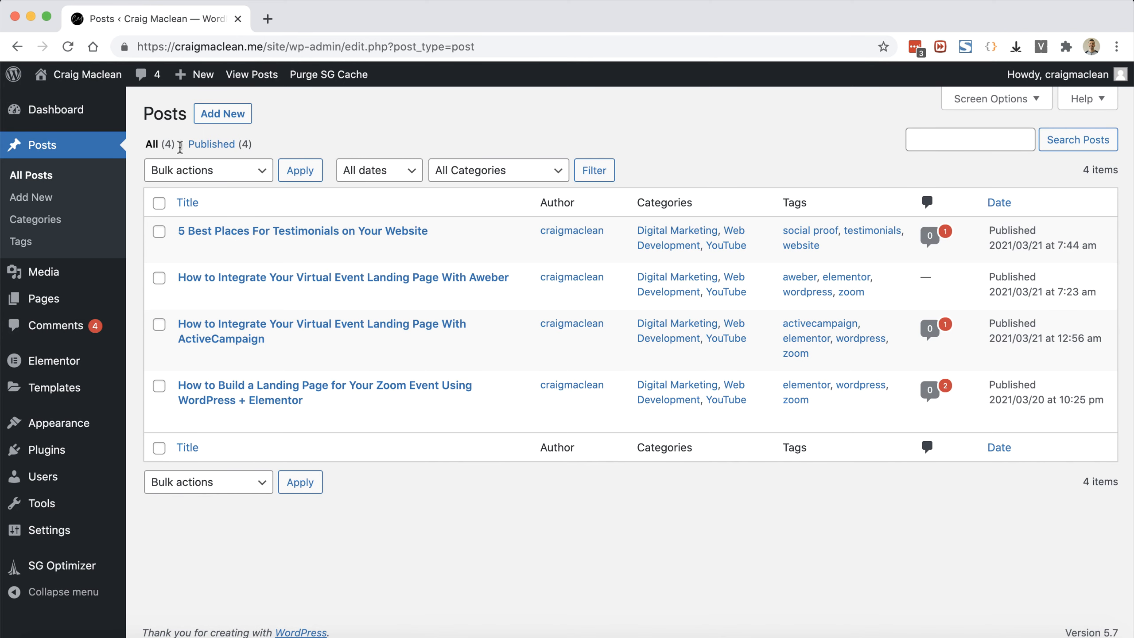
mouse_move(250, 286)
mouse_move(398, 270)
click(159, 205)
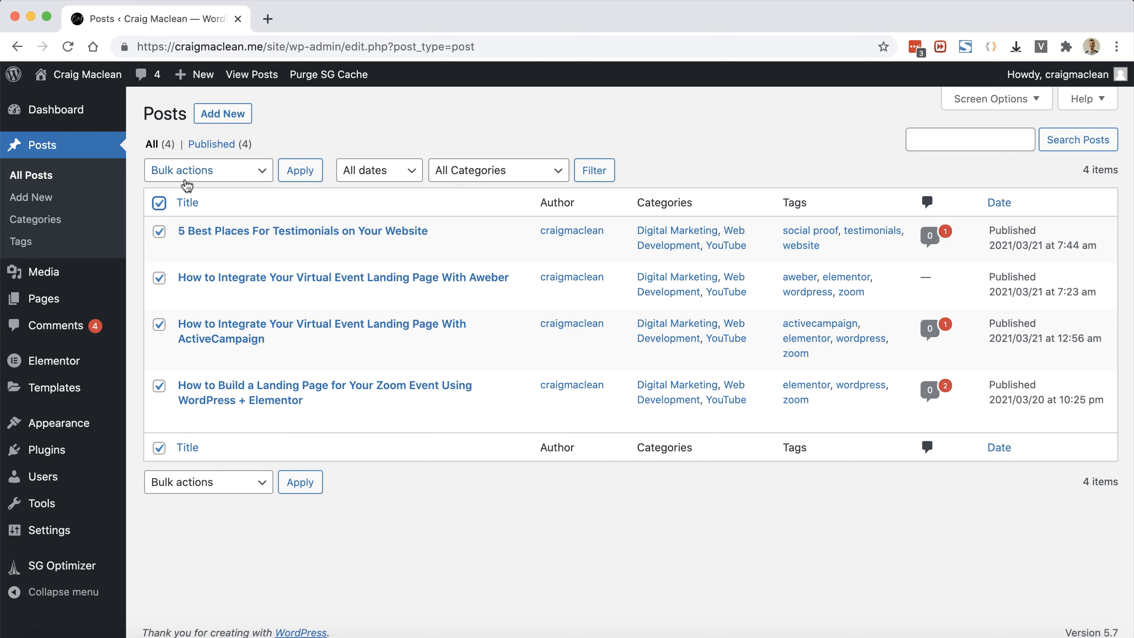
click(191, 178)
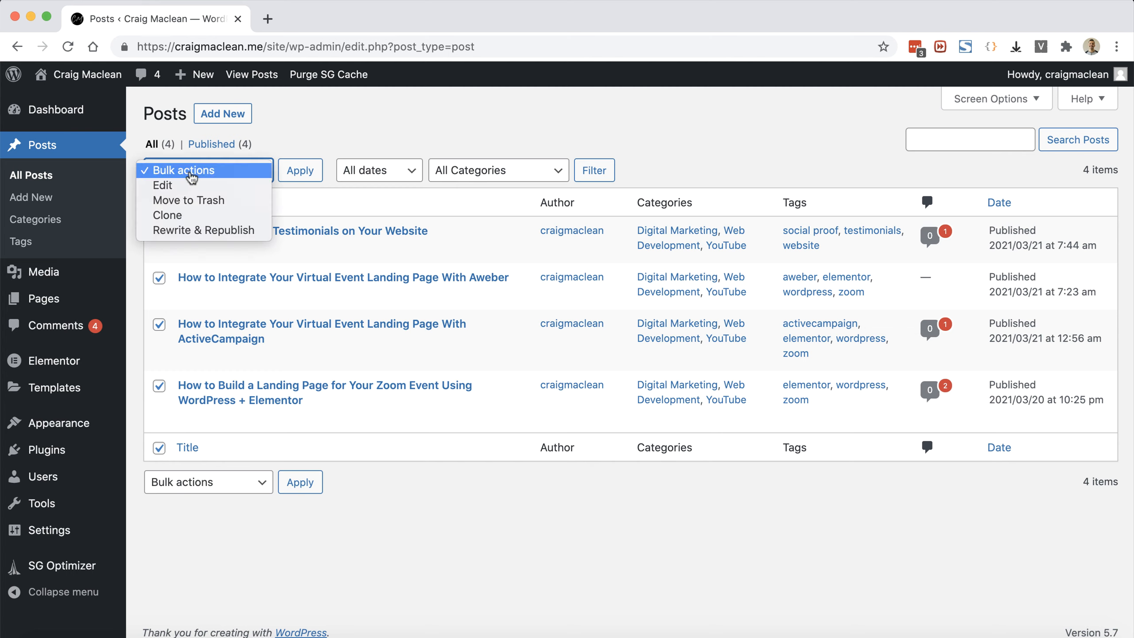
click(178, 186)
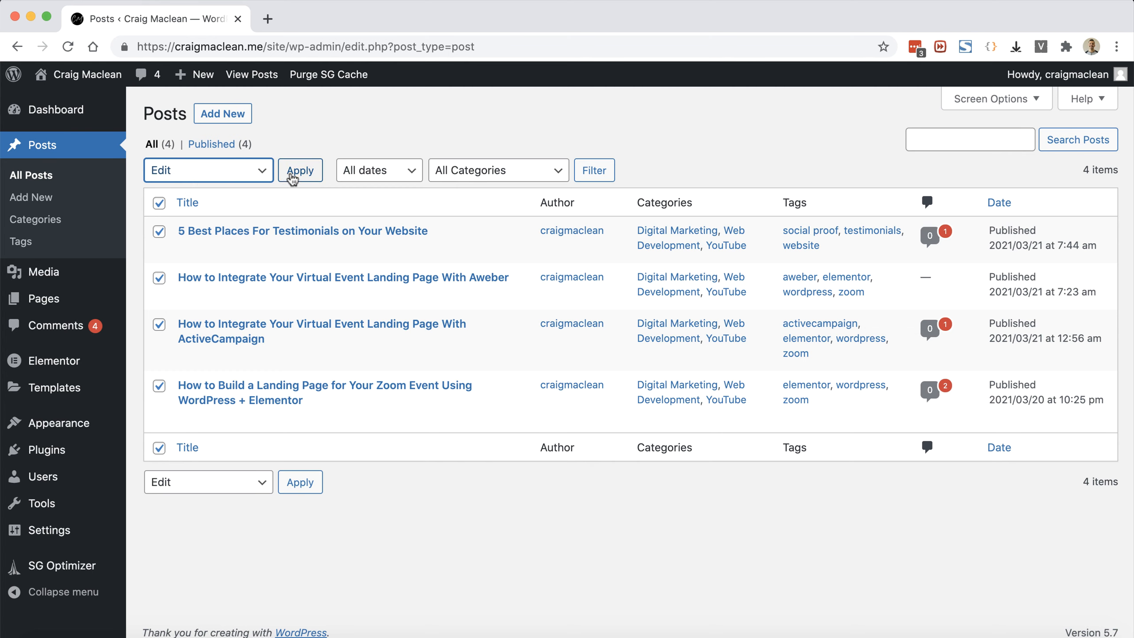
click(298, 174)
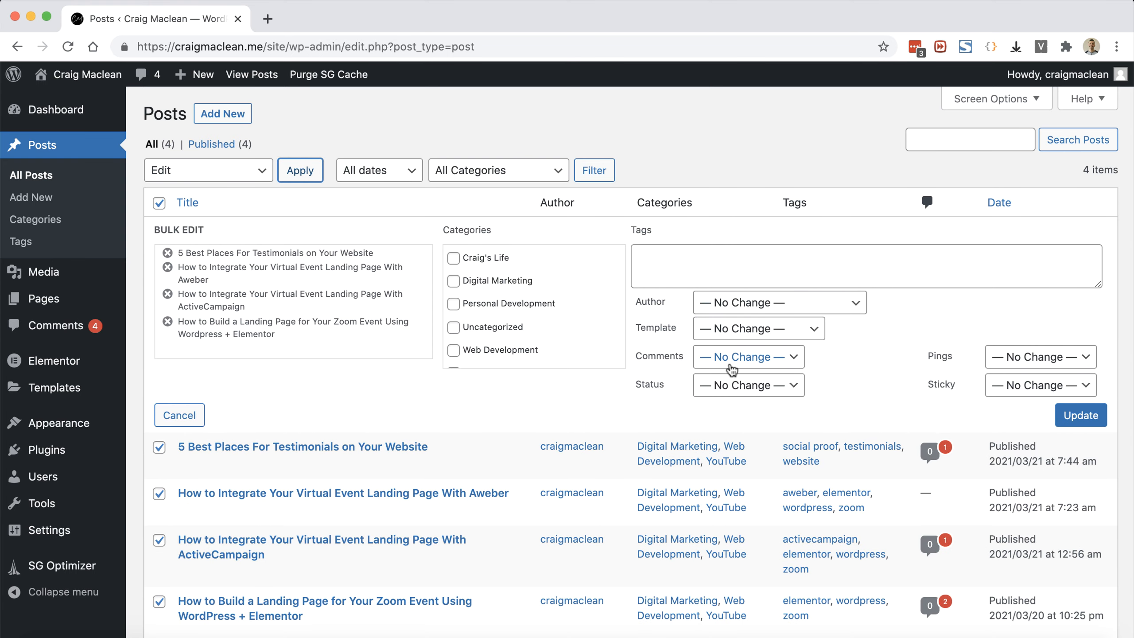
click(738, 362)
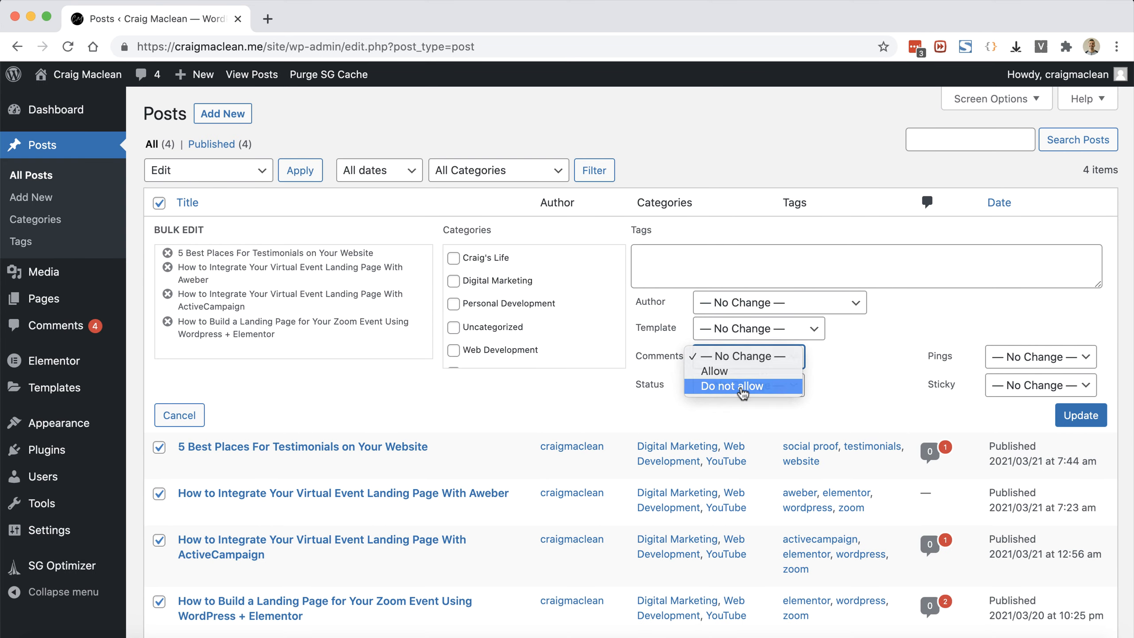
click(742, 387)
click(1077, 422)
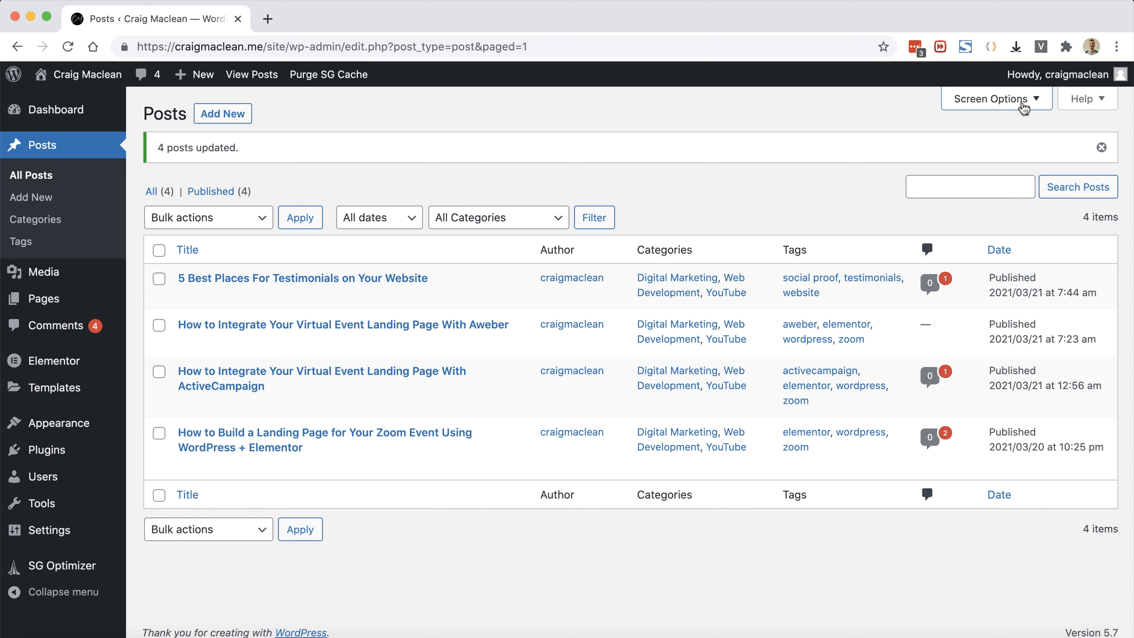
- Check the posts list's screen options for the number of items per page
click(1023, 99)
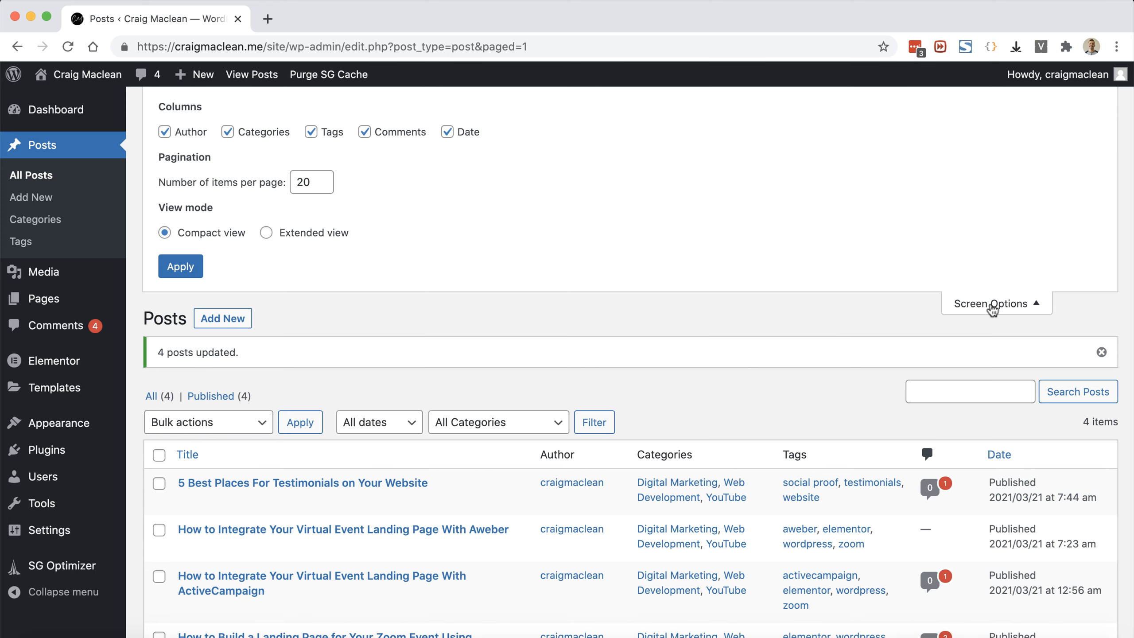
click(991, 308)
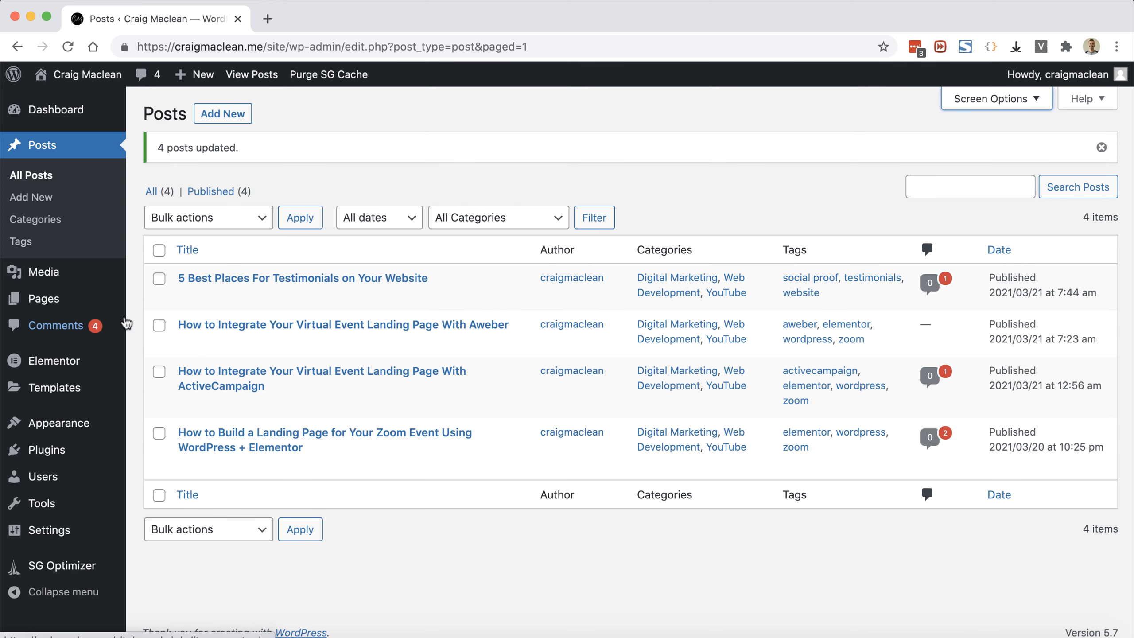
- Move all comments to the trash in bulk, and empty the comments trash to delete them permanently
click(95, 327)
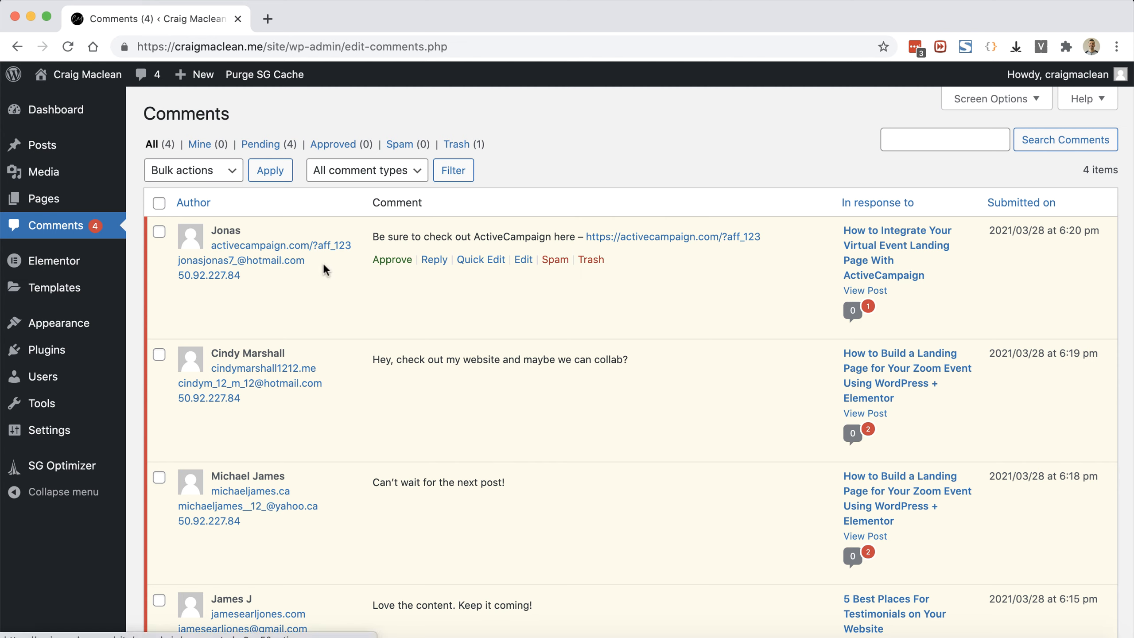
click(159, 203)
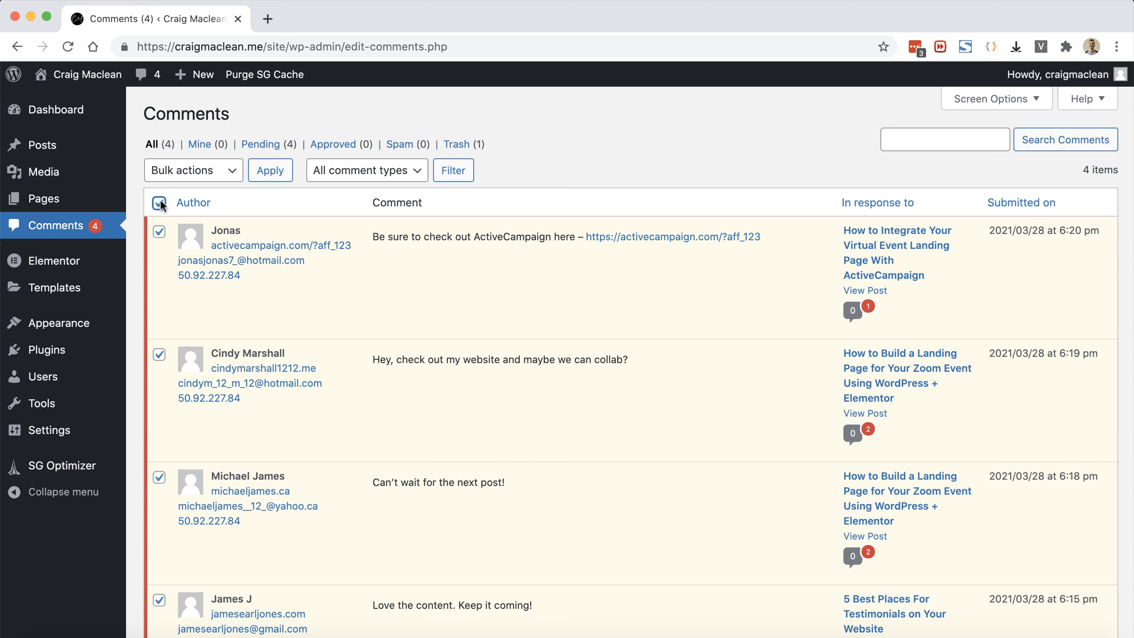
click(182, 180)
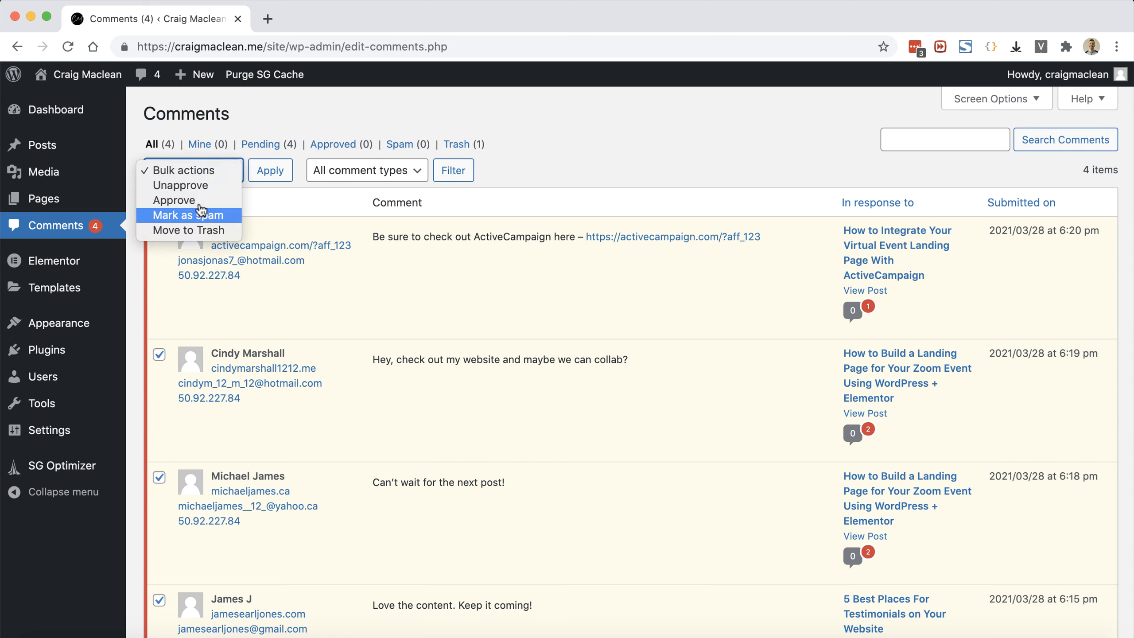
click(205, 230)
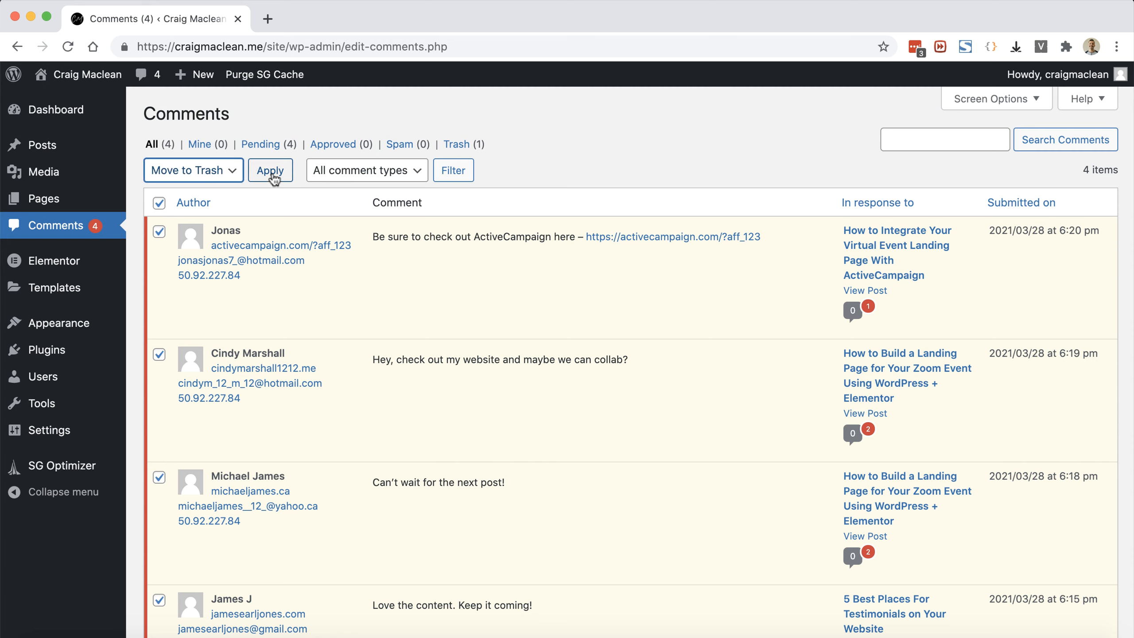
click(273, 174)
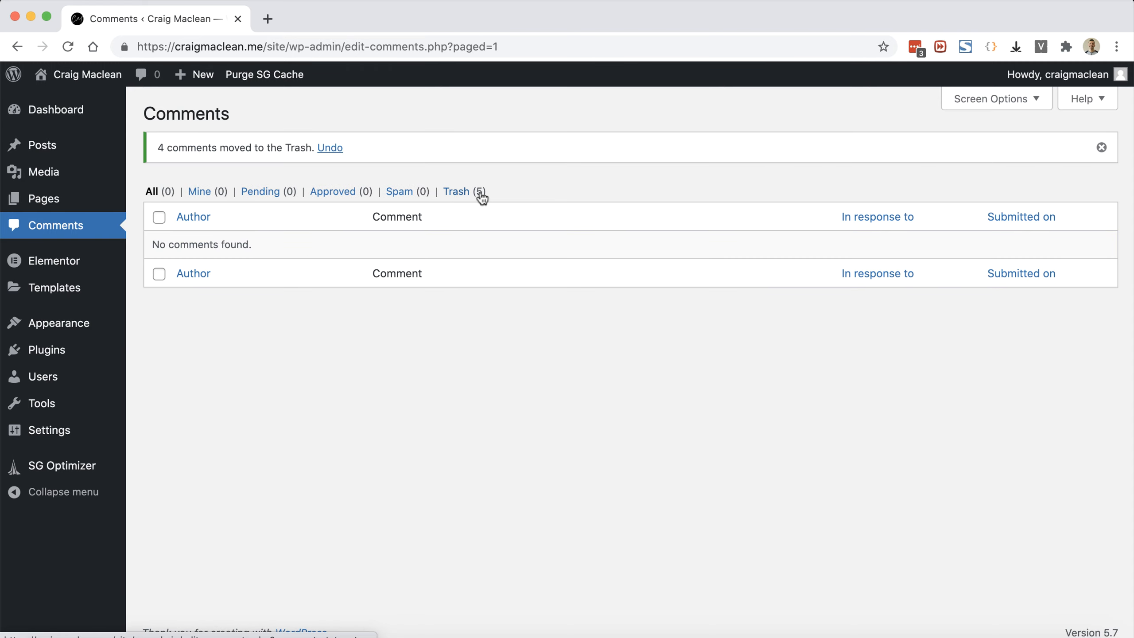
click(454, 192)
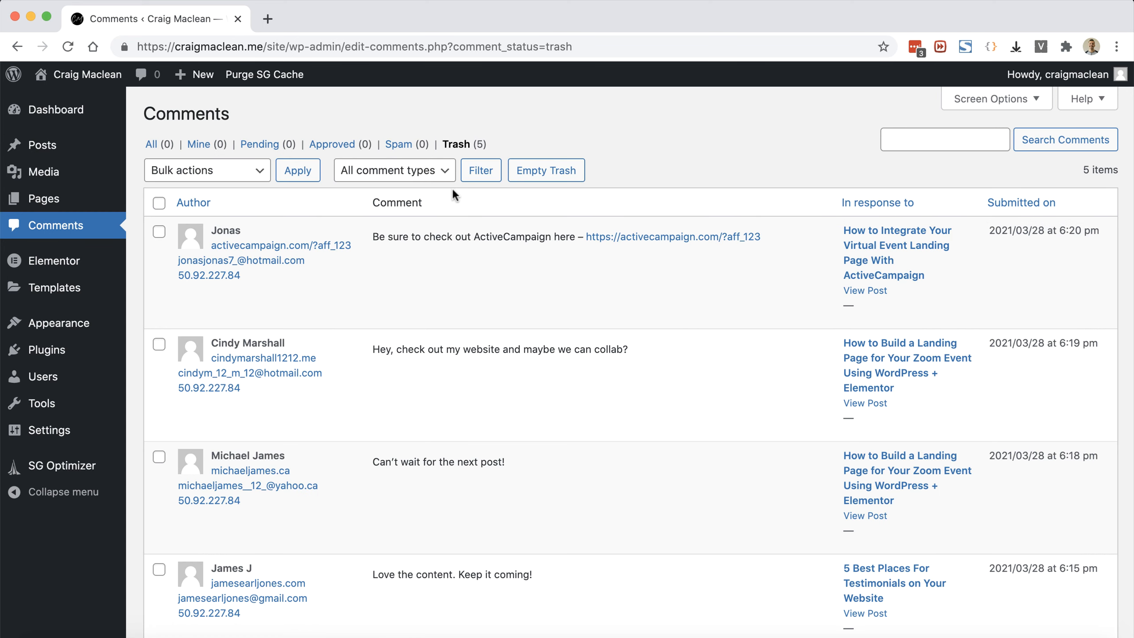
click(558, 173)
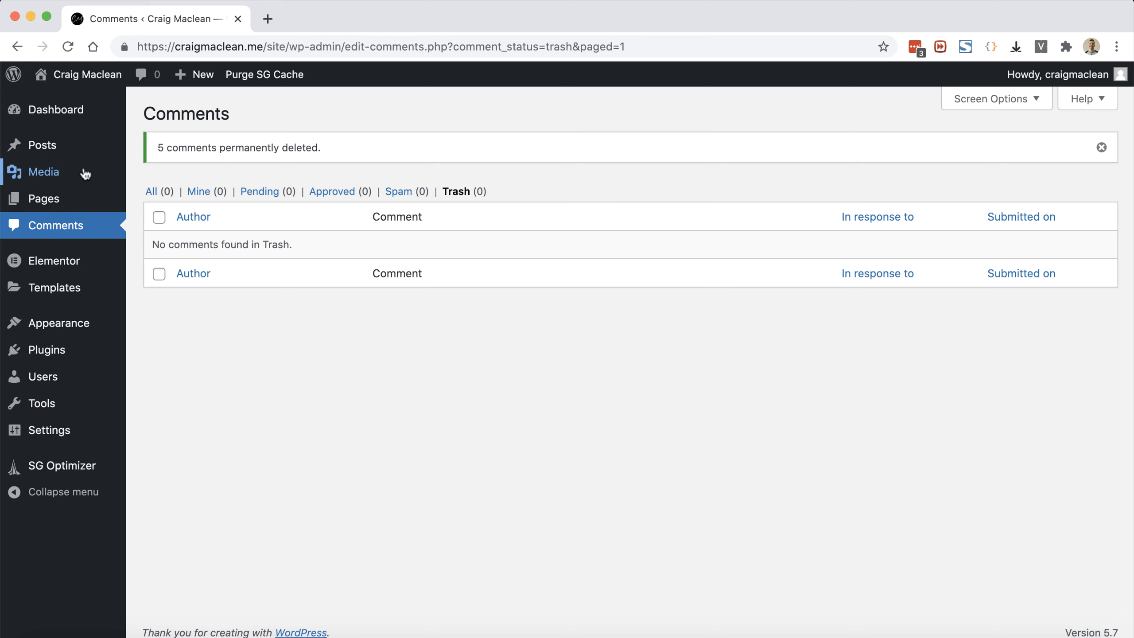
- Open the attachment page of the "5 Best Places for Testimonials" image from the media library, check it for a comment form, and close it
mouse_move(84, 171)
click(150, 176)
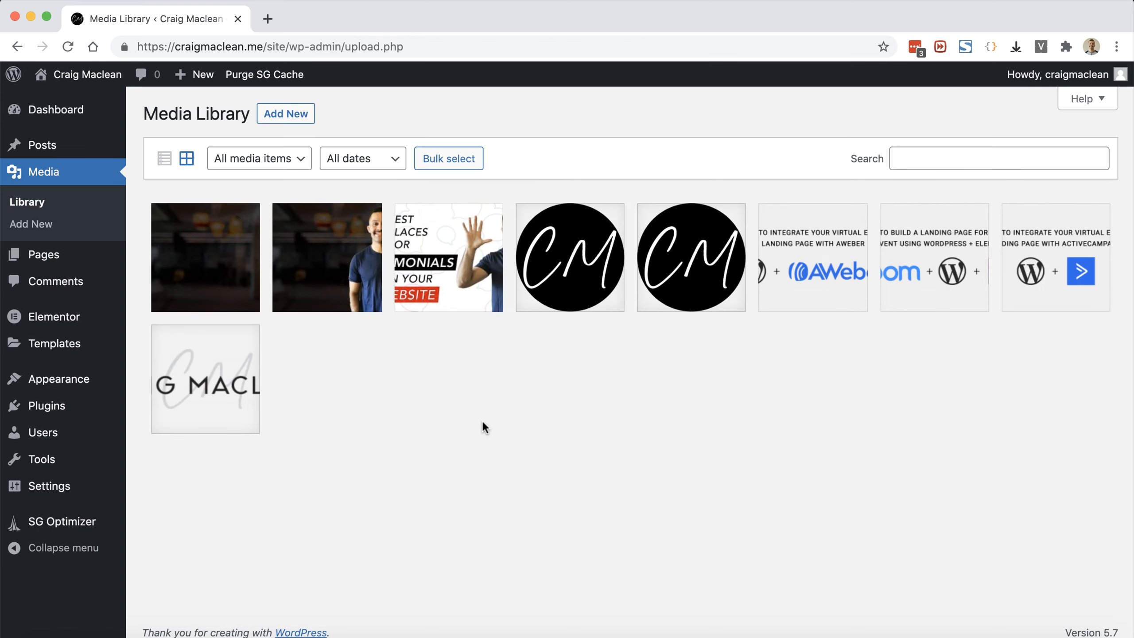
click(447, 266)
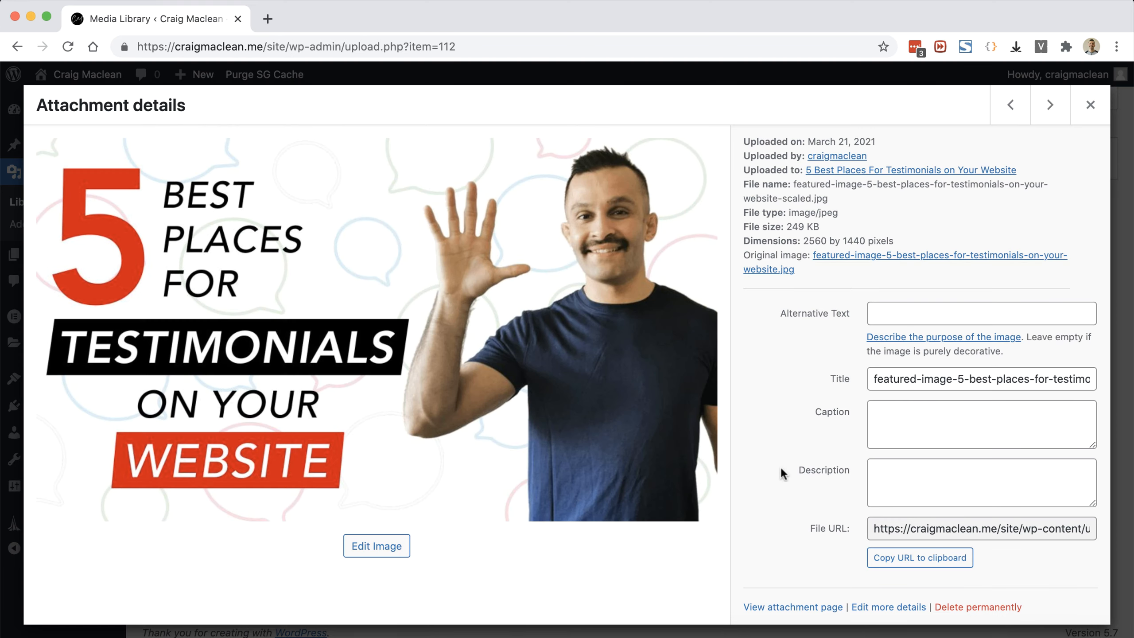
super+click(789, 607)
click(369, 18)
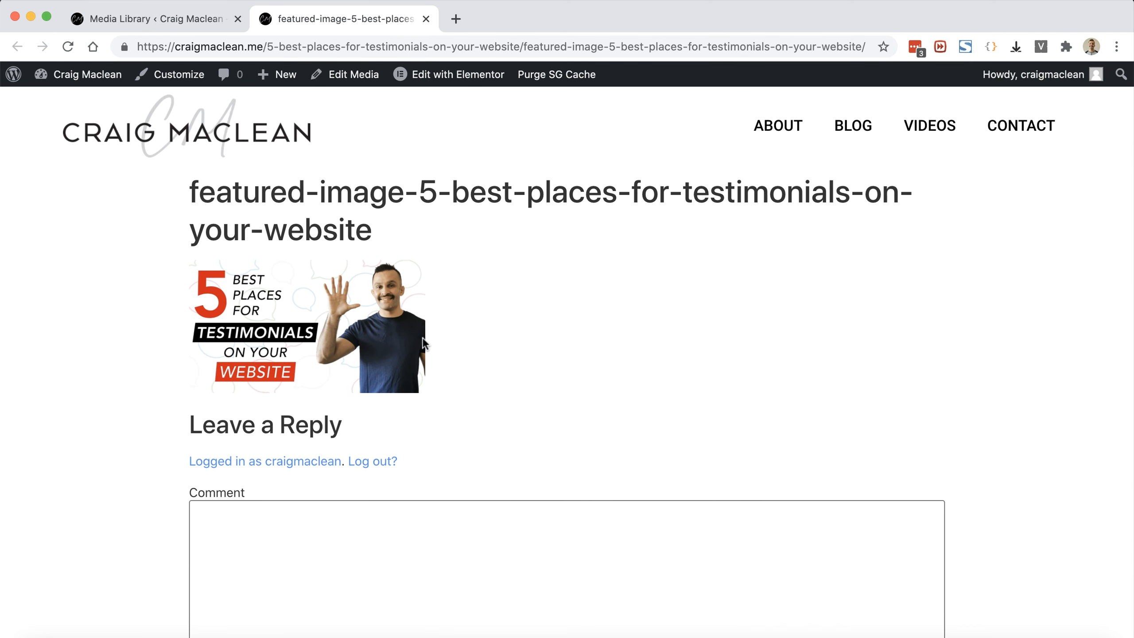
scroll(342, 320, down, 4)
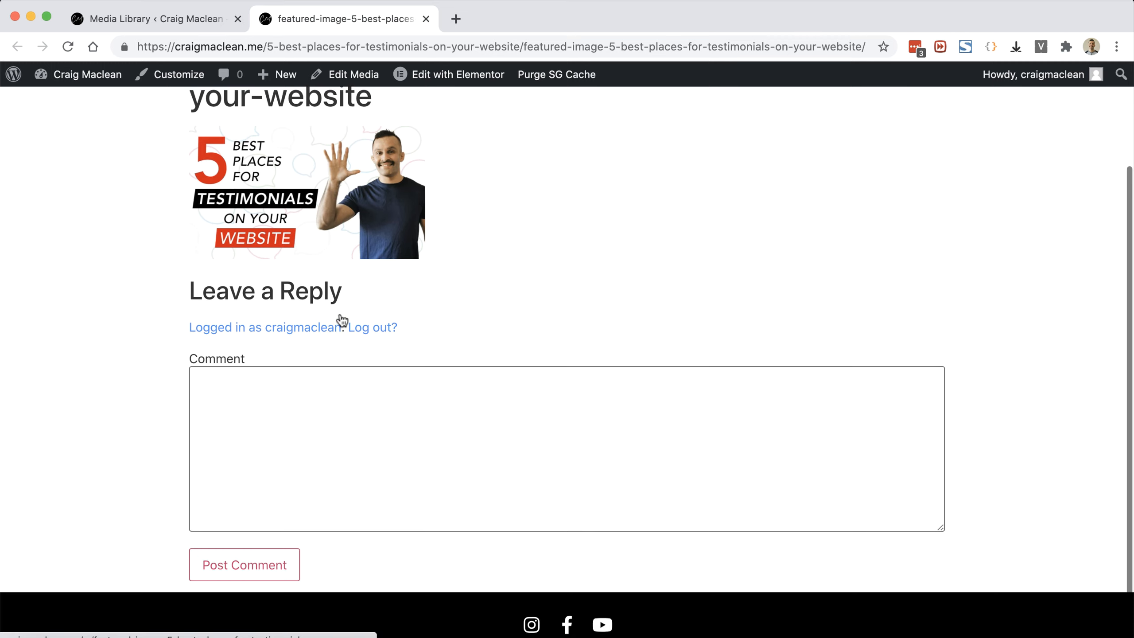
click(348, 372)
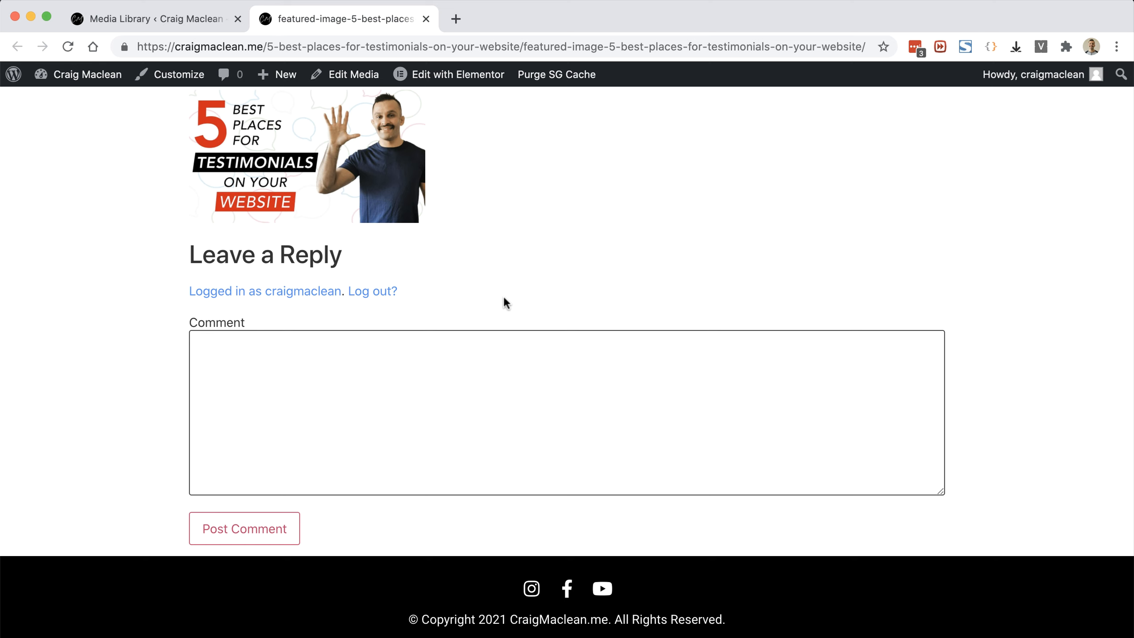
click(427, 19)
click(1088, 106)
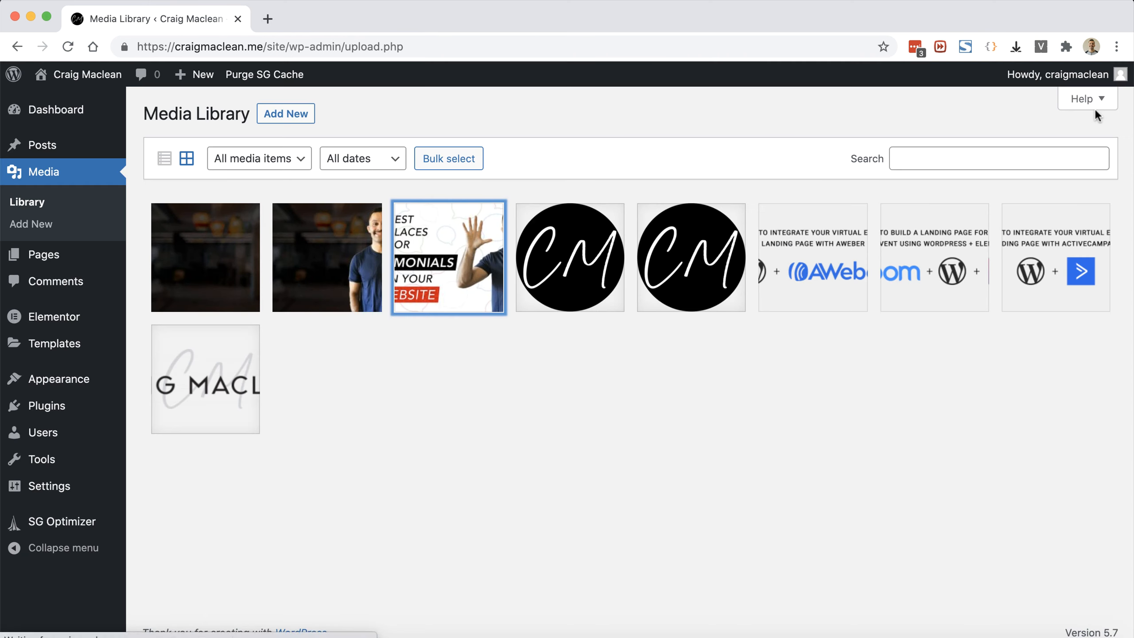
- Open the Hello Elementor Child theme's functions.php in the theme editor
mouse_move(81, 380)
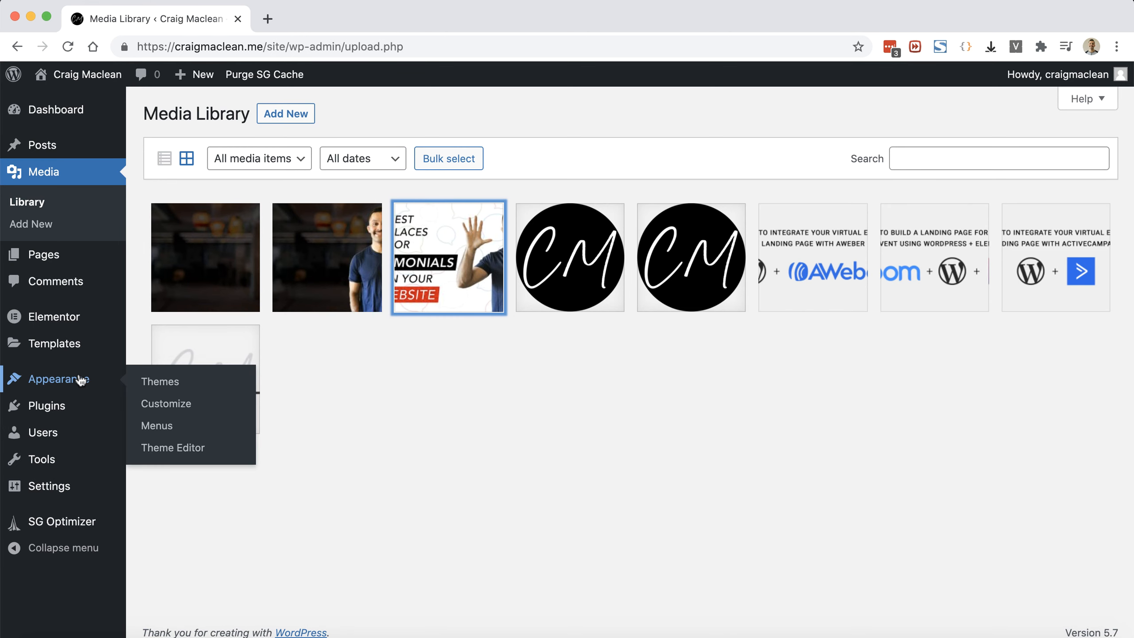
click(174, 447)
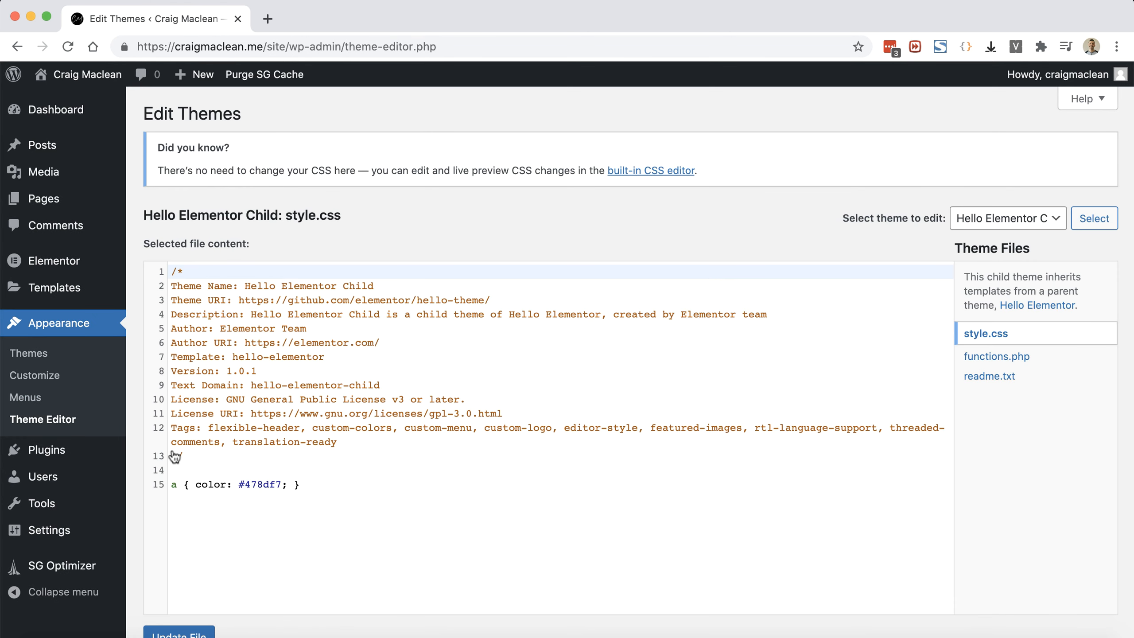
click(1009, 360)
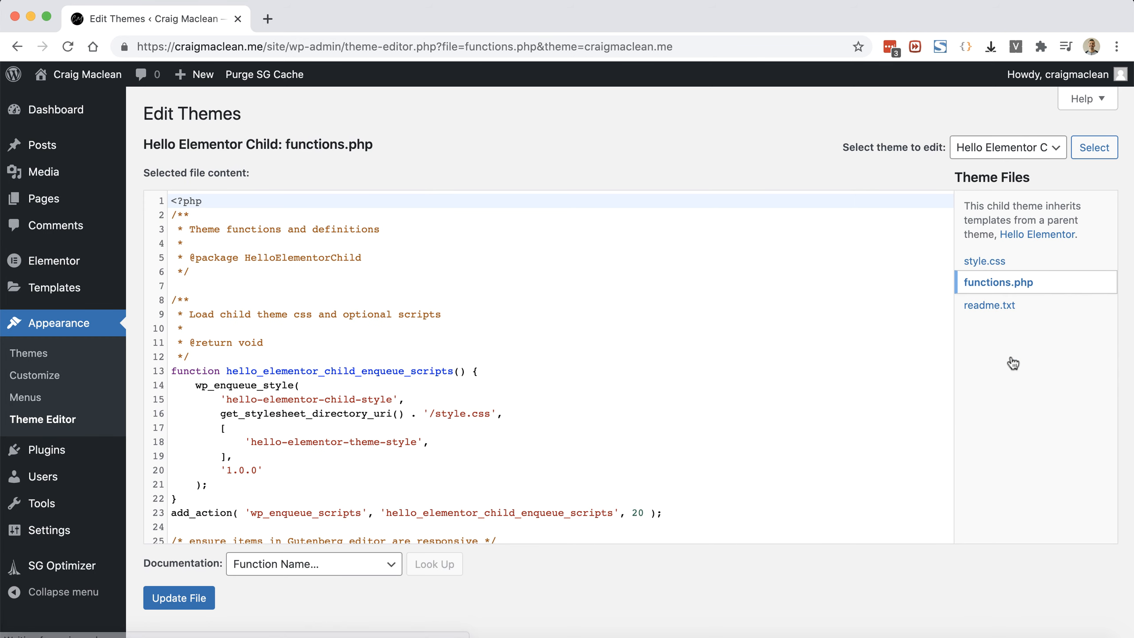
- Append the disable_media_comments function, returning false for 'attachment' posts, with its comments_open filter (10, 2) from disable-media-comments-function.php, and update the file
click(628, 347)
scroll(628, 347, down, 1)
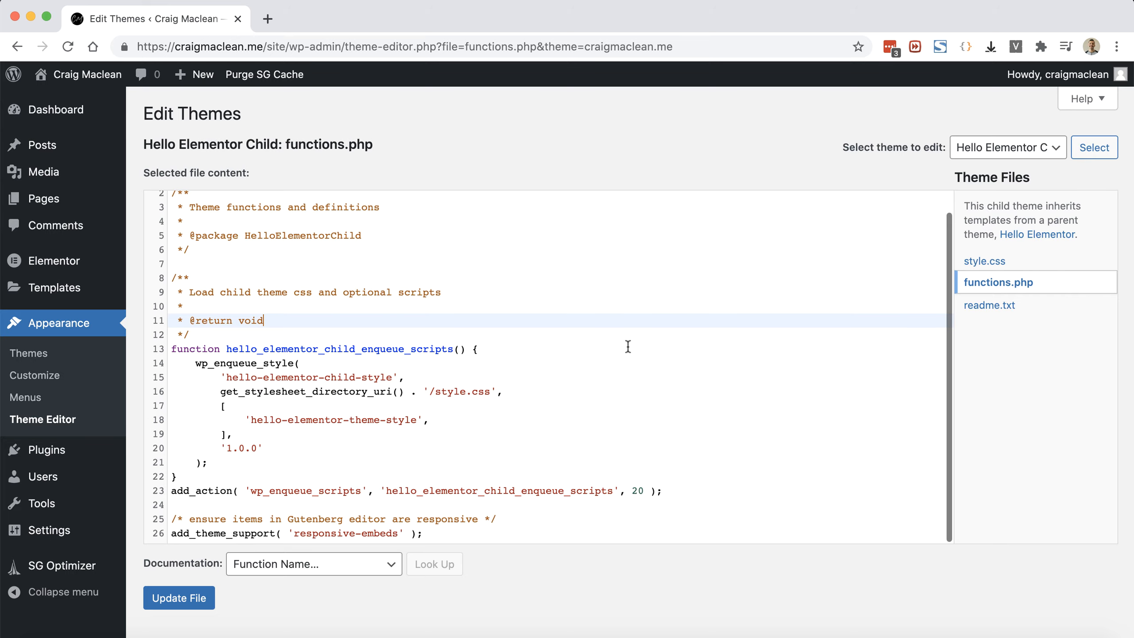
scroll(603, 402, down, 1)
click(509, 503)
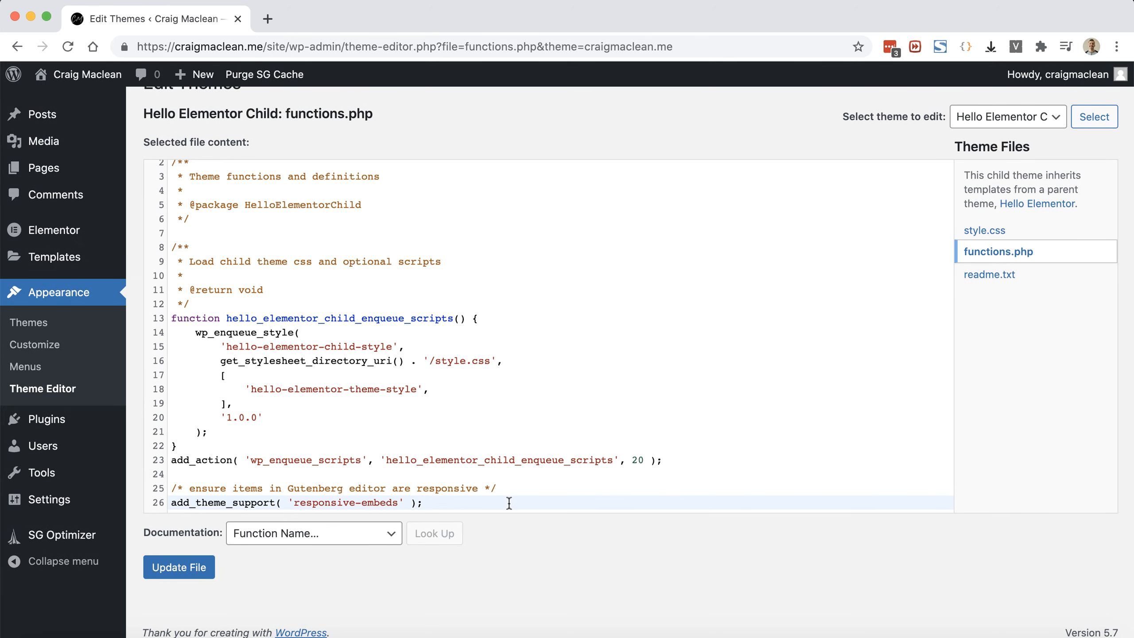
key(Return)
key(Return)
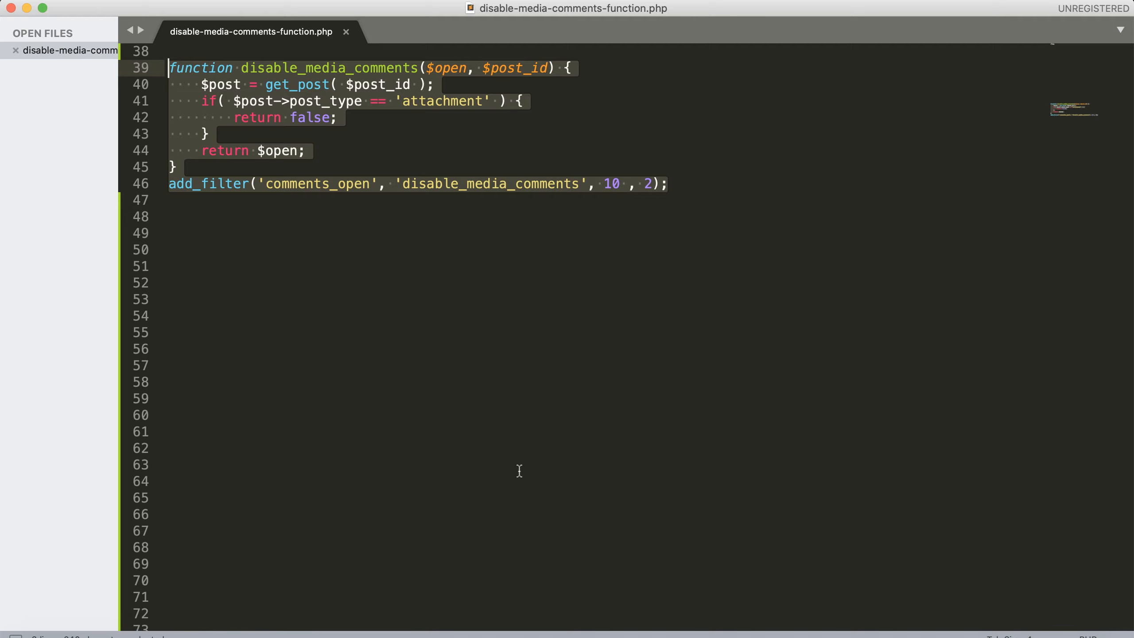
key(super+Tab)
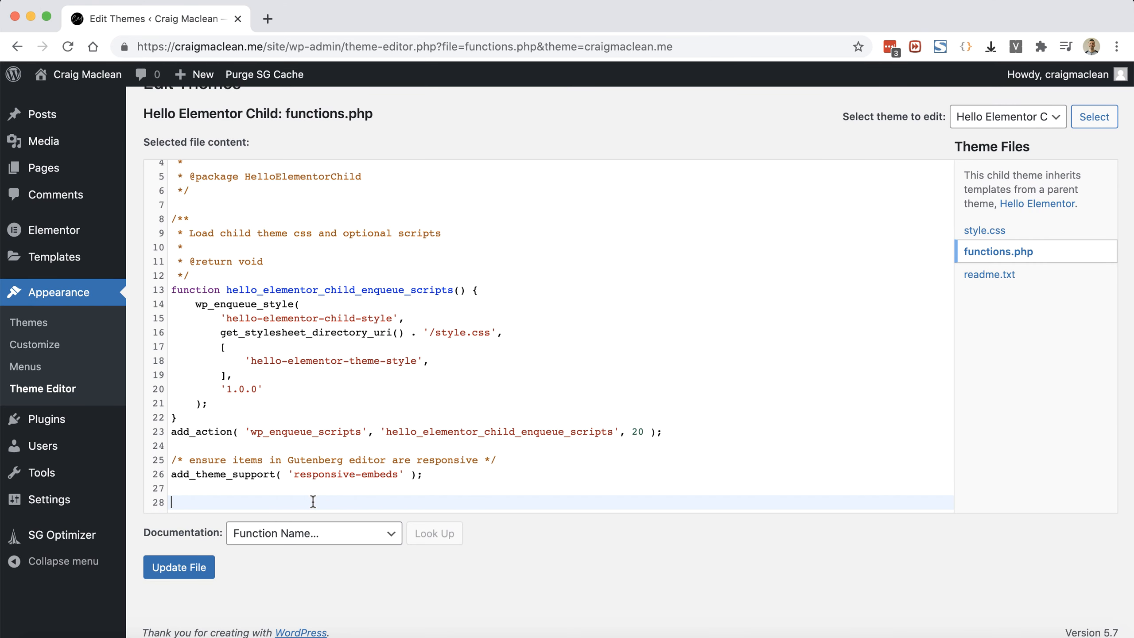
text(function disable_media_comments($open, $post_id) {     $post = get_post( $post_id );     if( $post->post_type == 'attachment' ) {         return false;     }     return $open; } add_filter('comments_open', 'disable_media_comments', 10 , 2);)
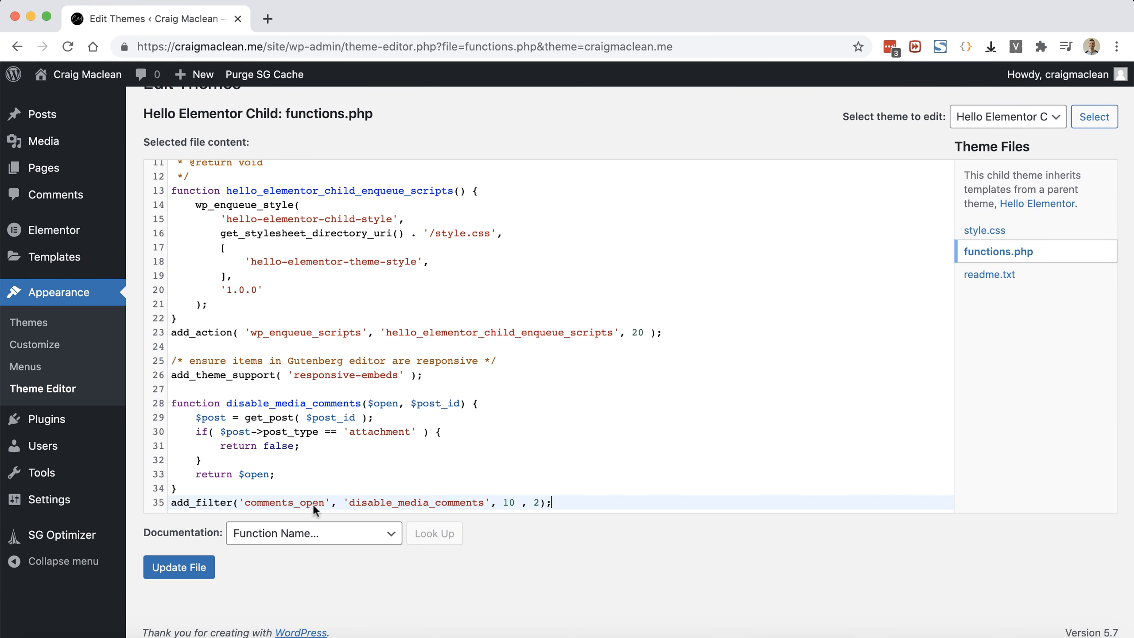
click(195, 568)
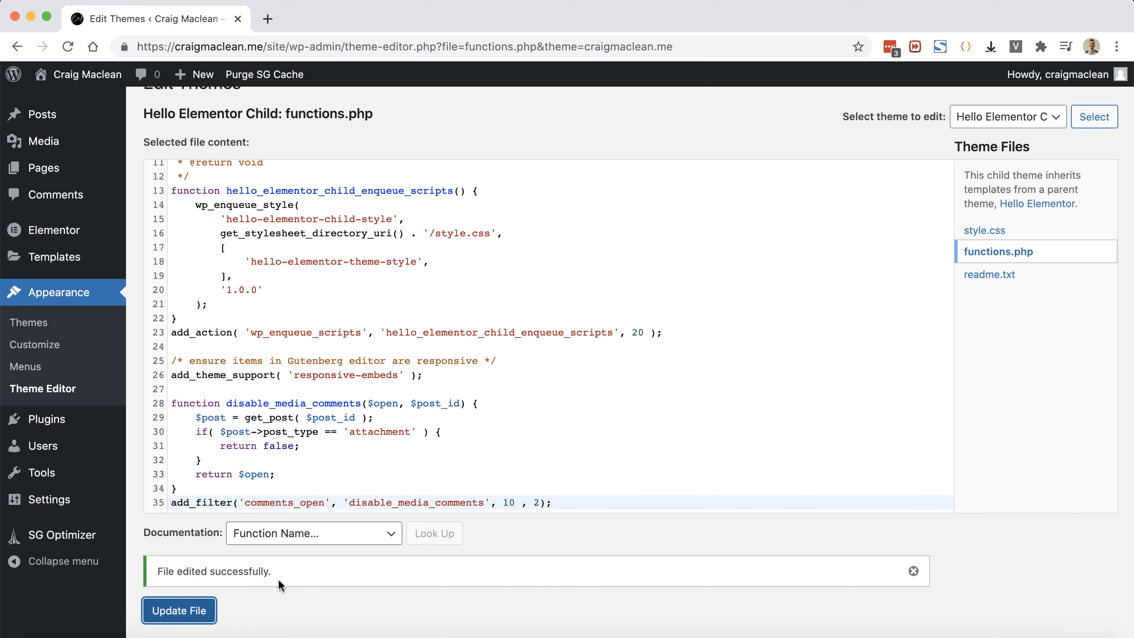
- Recheck the testimonials image's attachment page for a comment form, and return to the media library
mouse_move(84, 137)
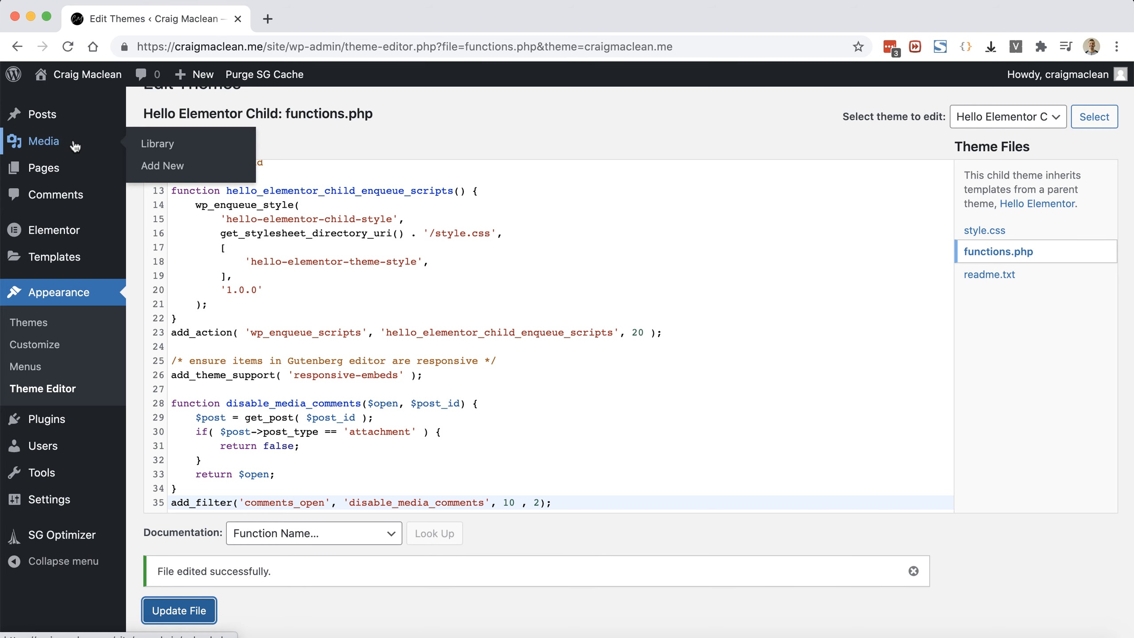
click(157, 143)
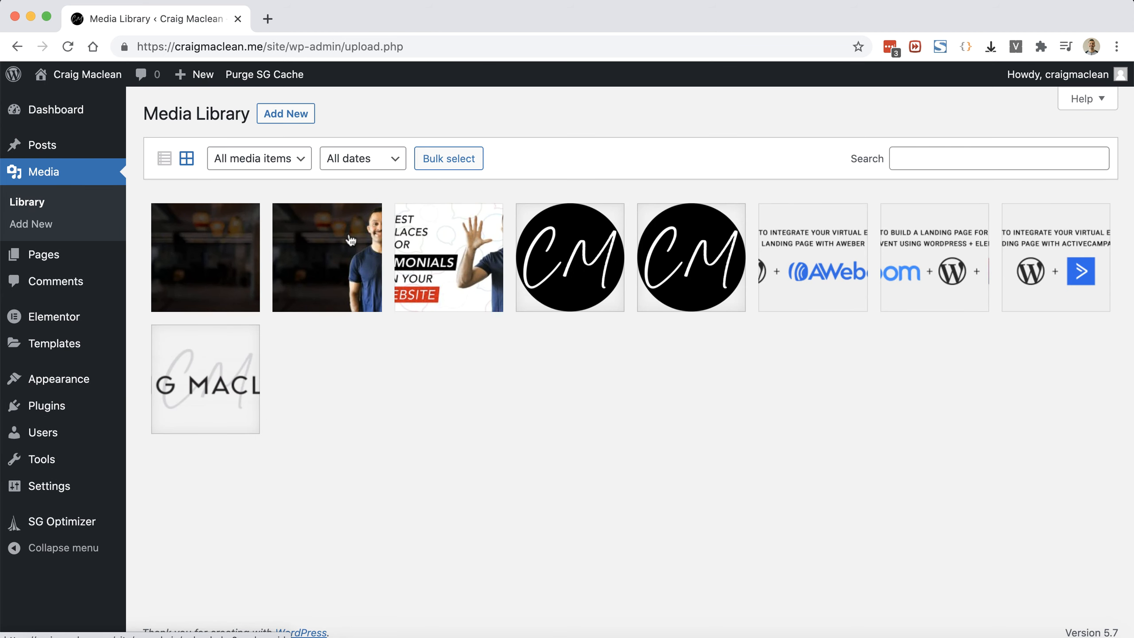
click(445, 261)
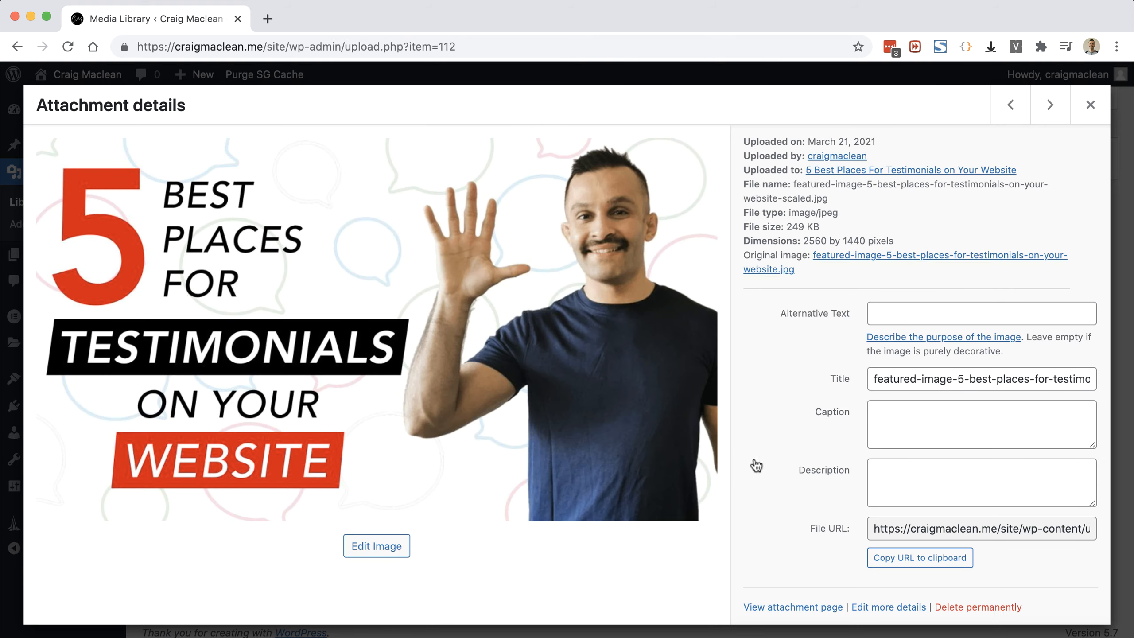
click(810, 609)
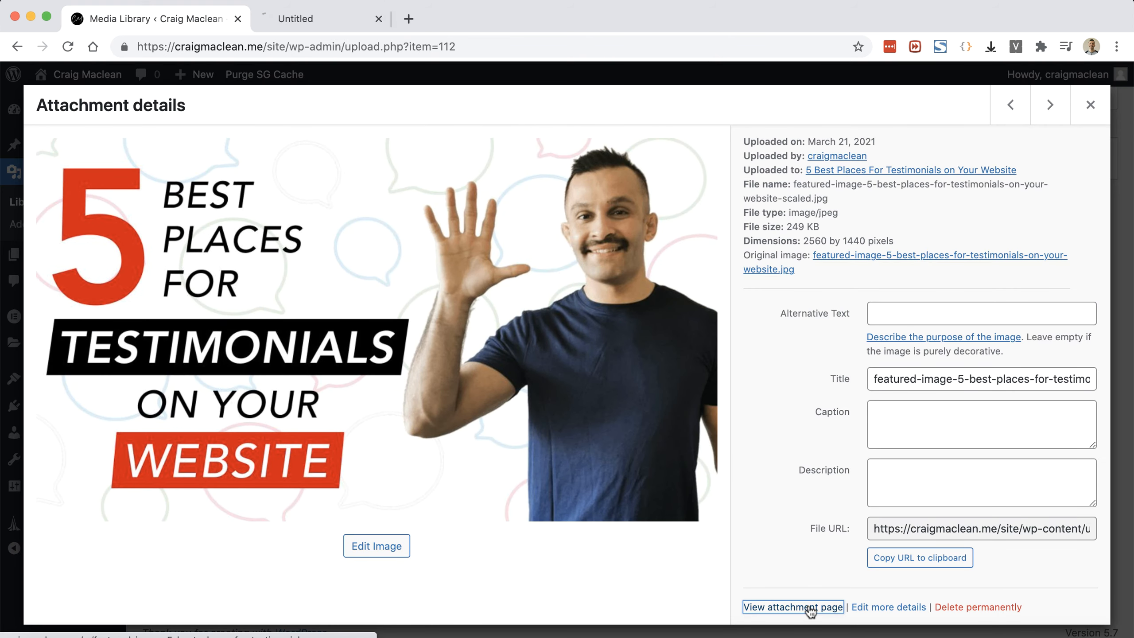
click(357, 19)
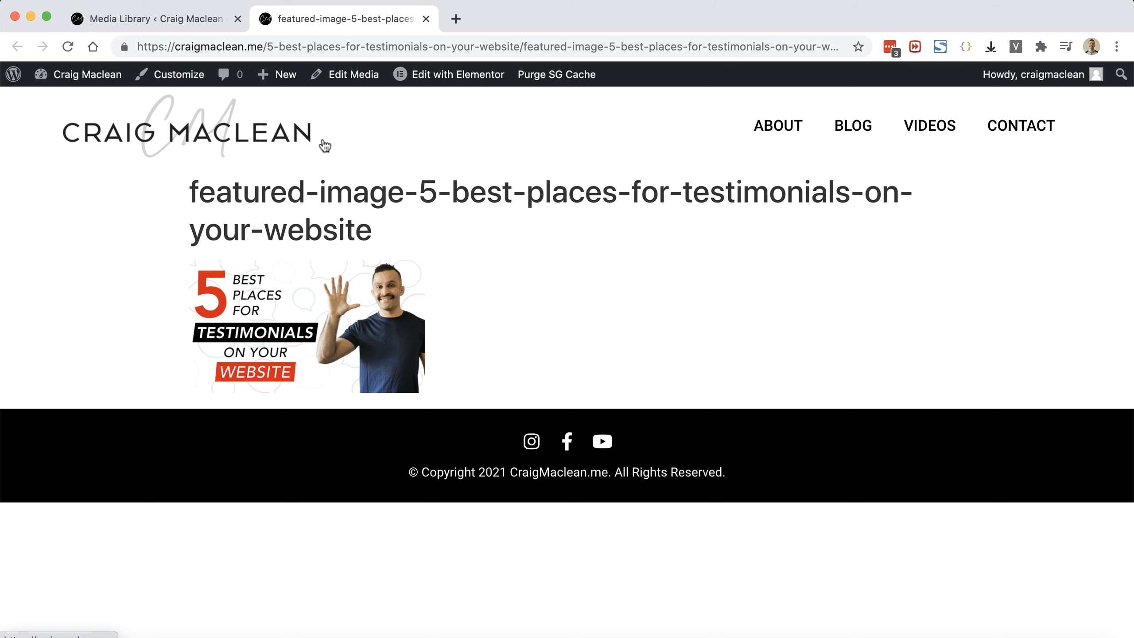
click(427, 19)
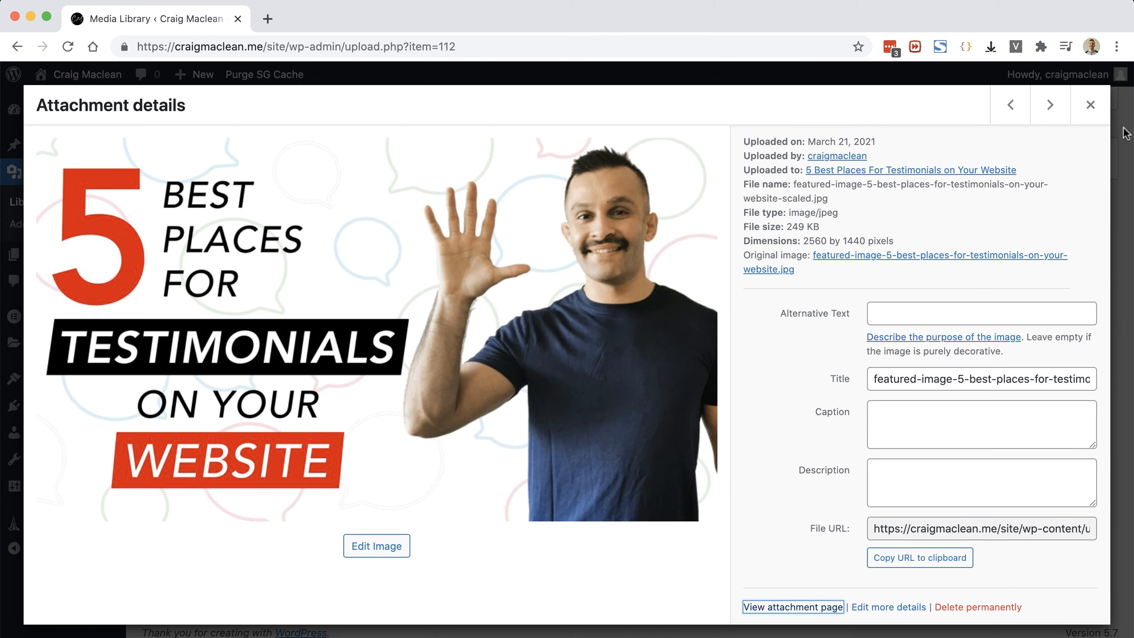
click(1091, 104)
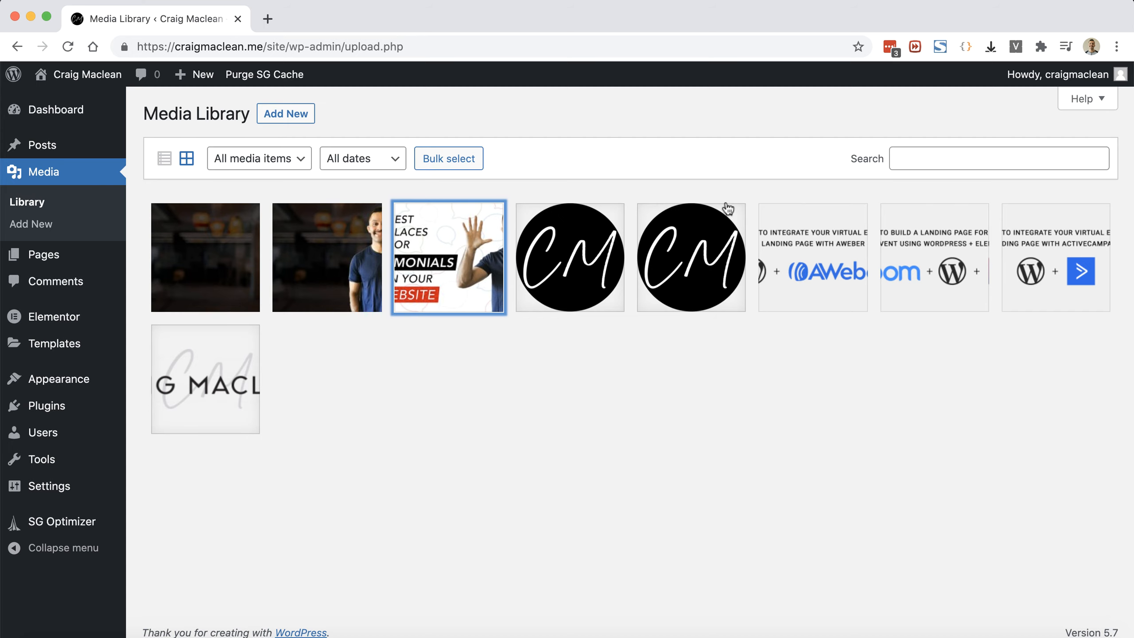
- Search the plugin directory for "disable comments", and install and activate Disable Comments – Remove Comments & Protect From Spam by WPDeveloper
mouse_move(74, 410)
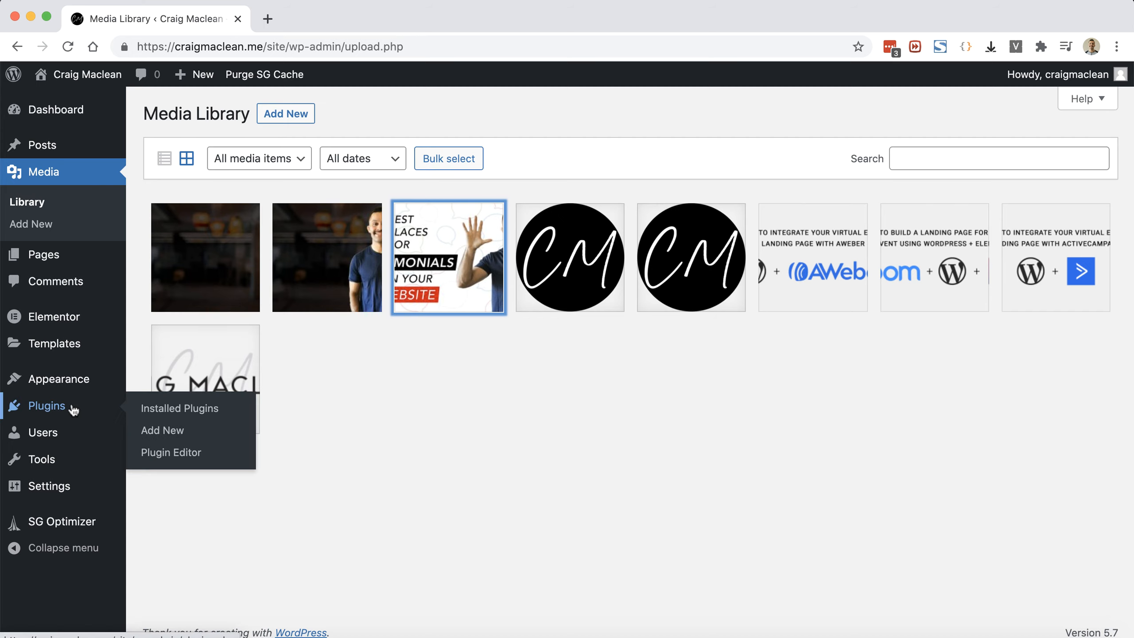
click(163, 431)
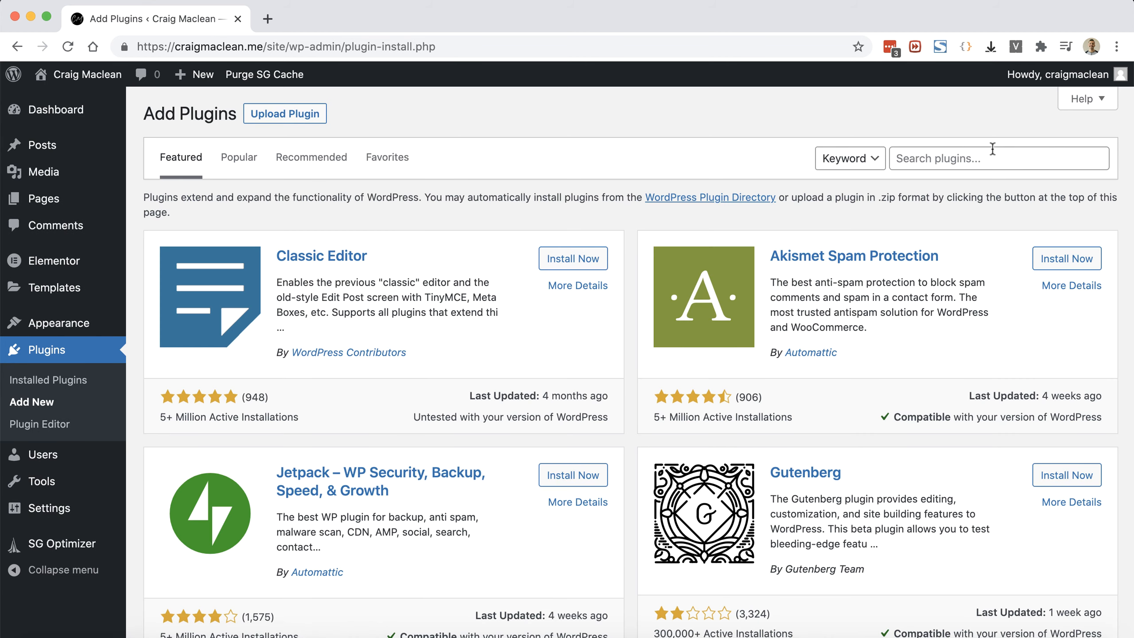
click(992, 149)
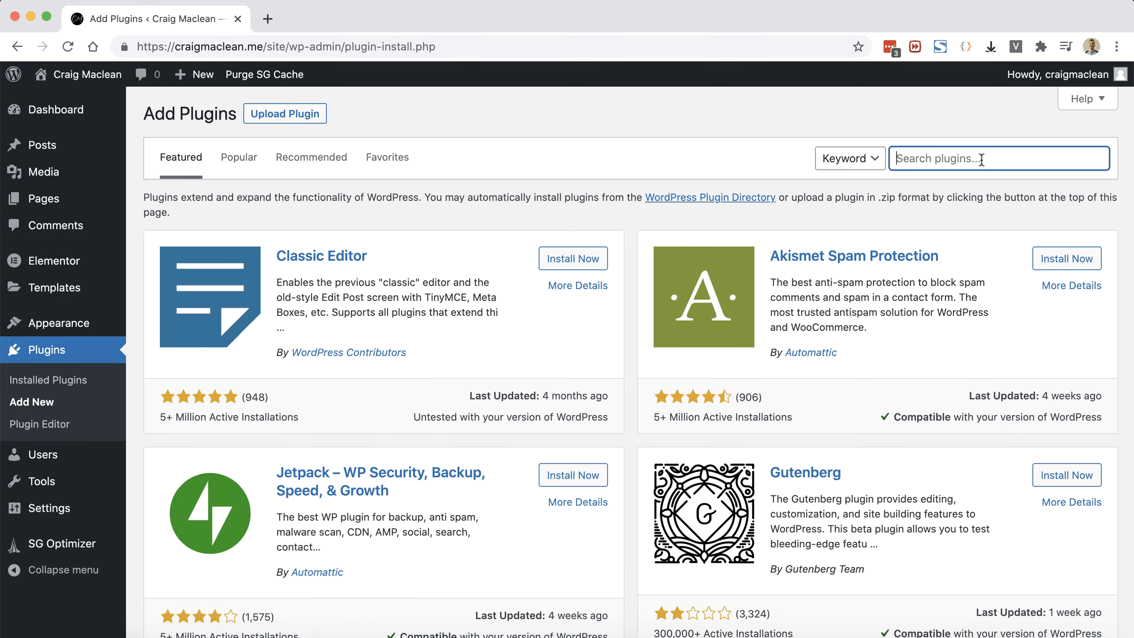
text(disable comments)
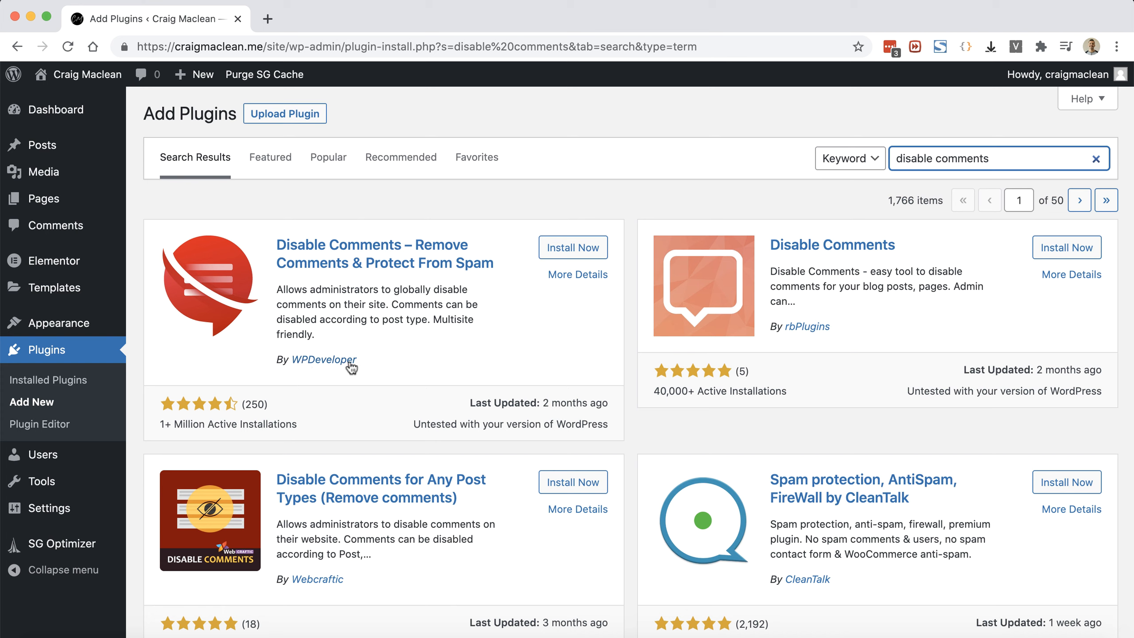
click(554, 253)
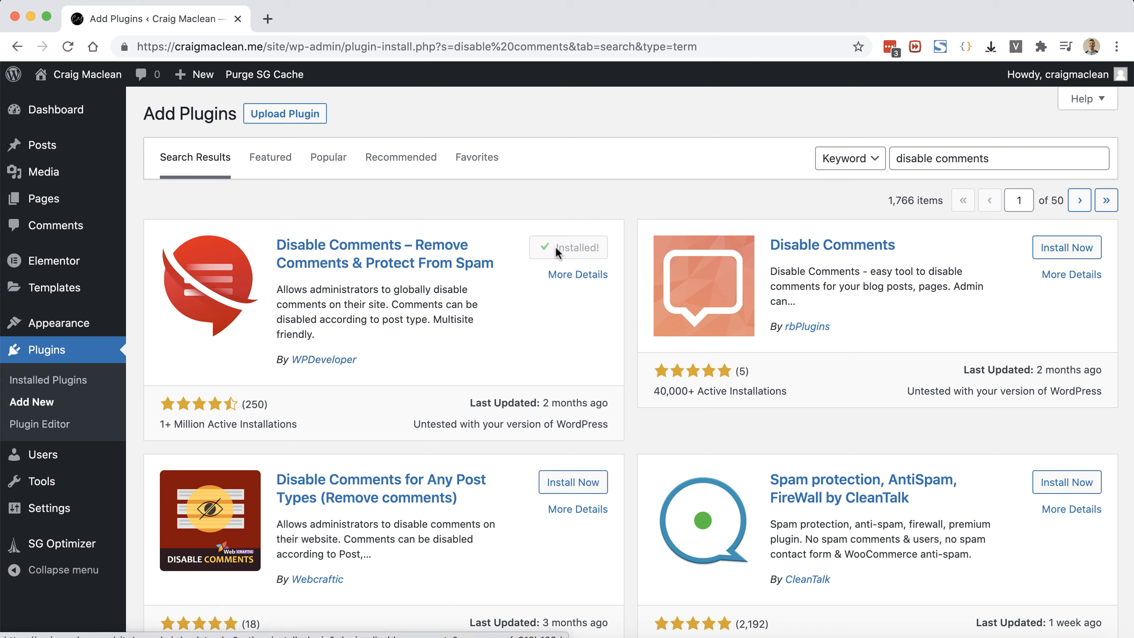
click(557, 253)
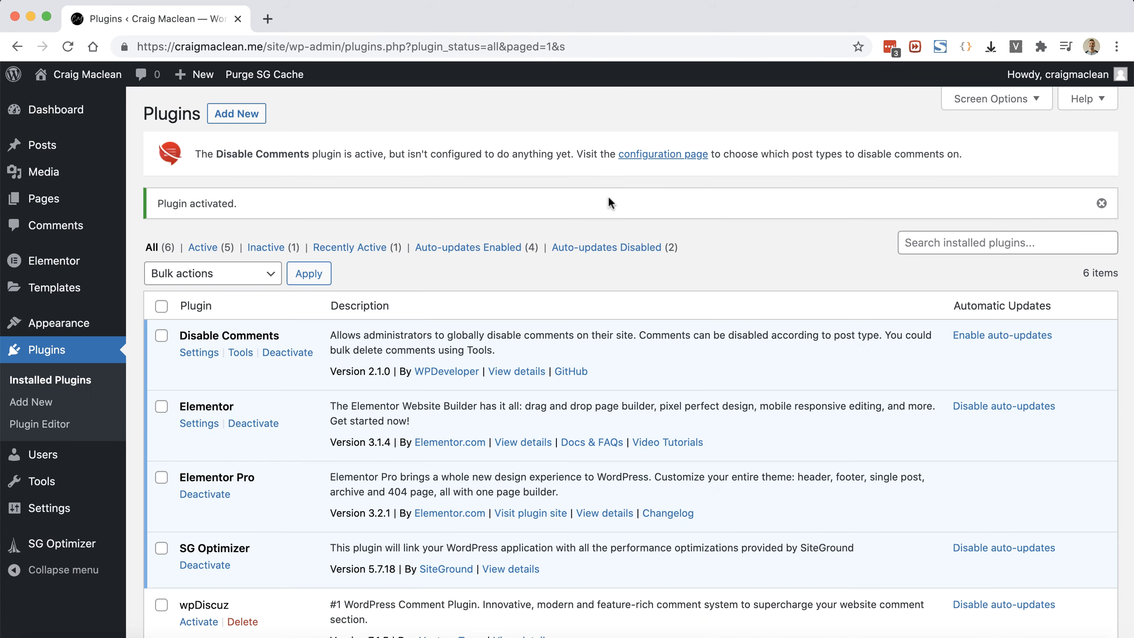
- Set the Disable Comments plugin to disable comments Everywhere and save the changes
click(652, 154)
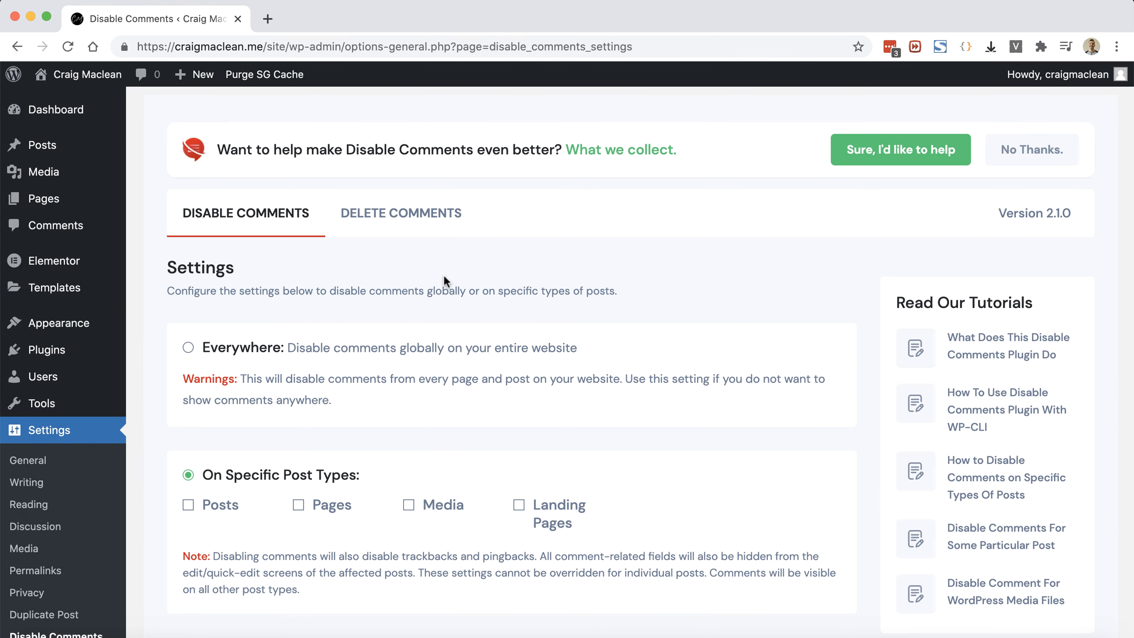
scroll(295, 299, down, 5)
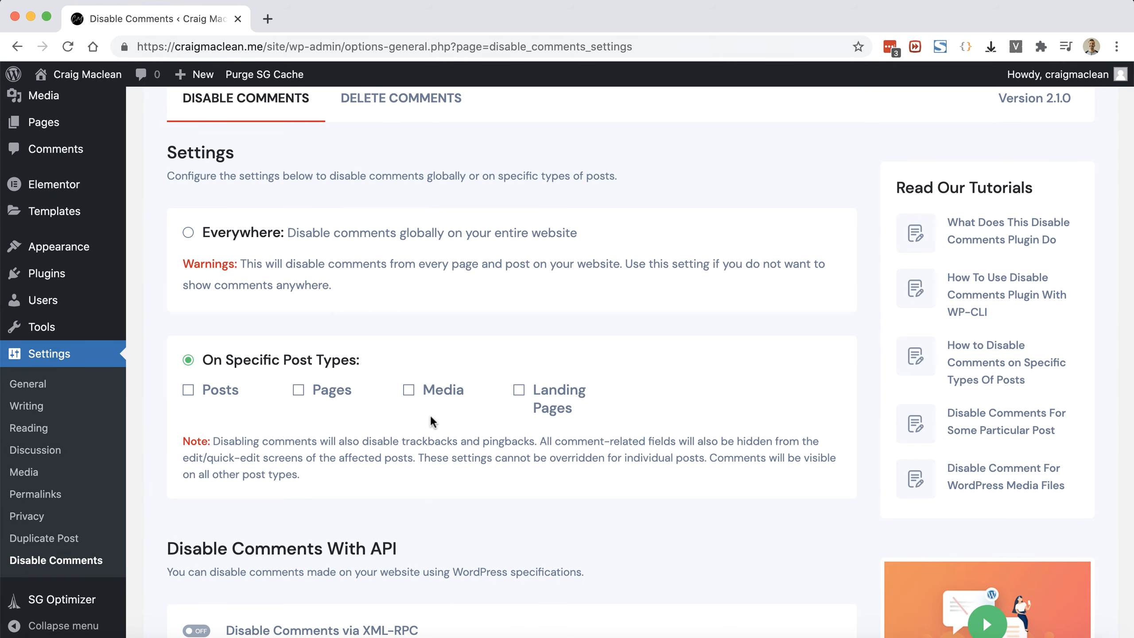
click(188, 233)
scroll(188, 237, down, 9)
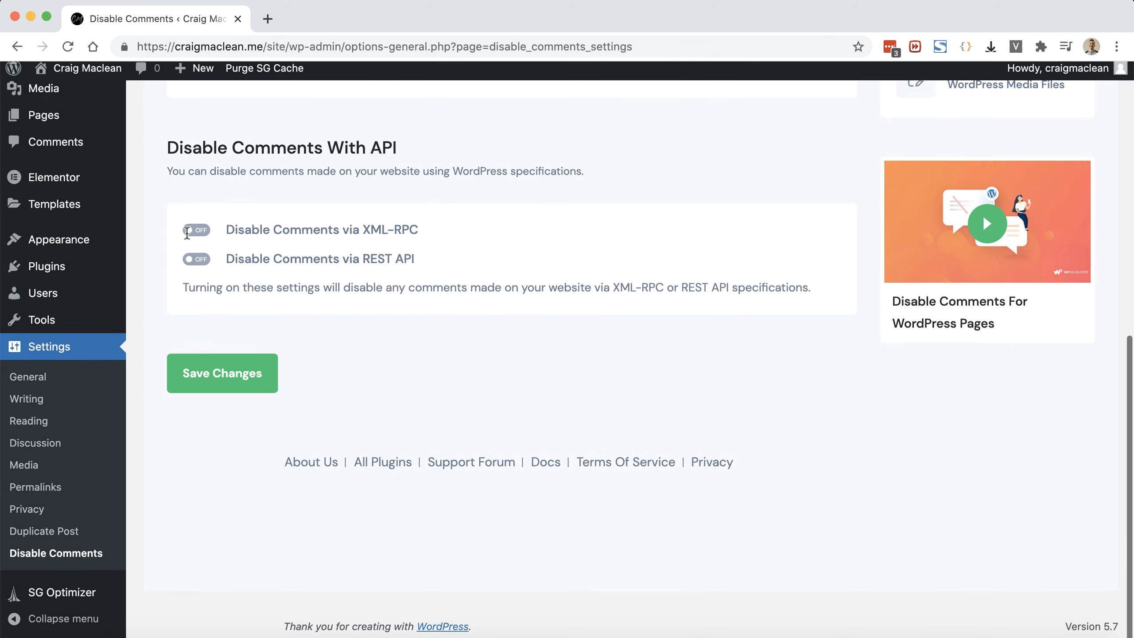
click(216, 378)
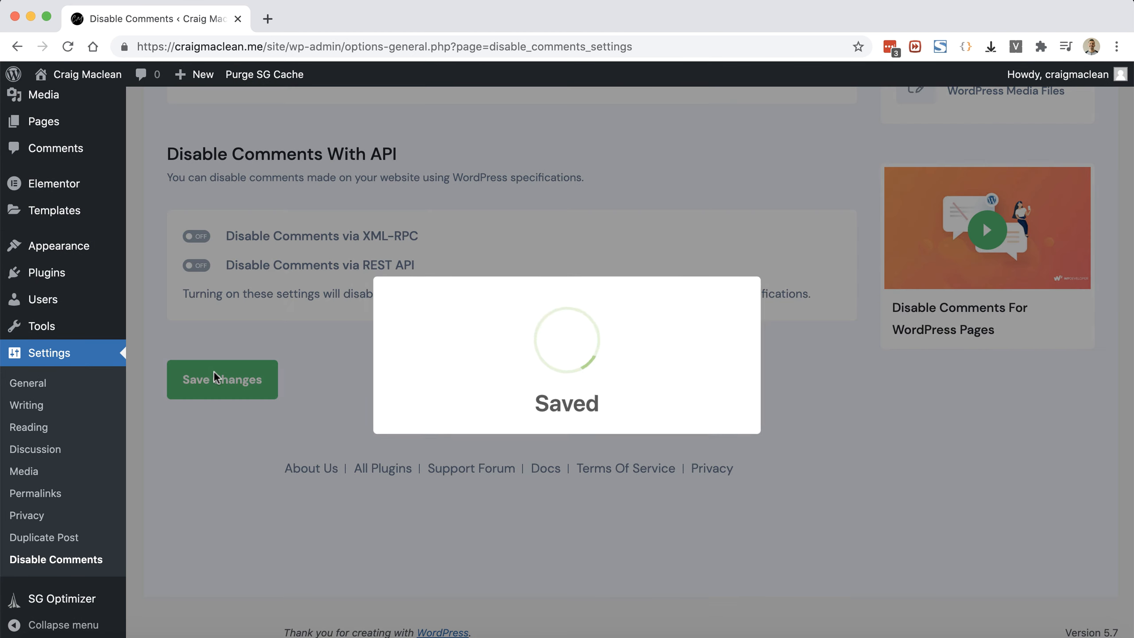